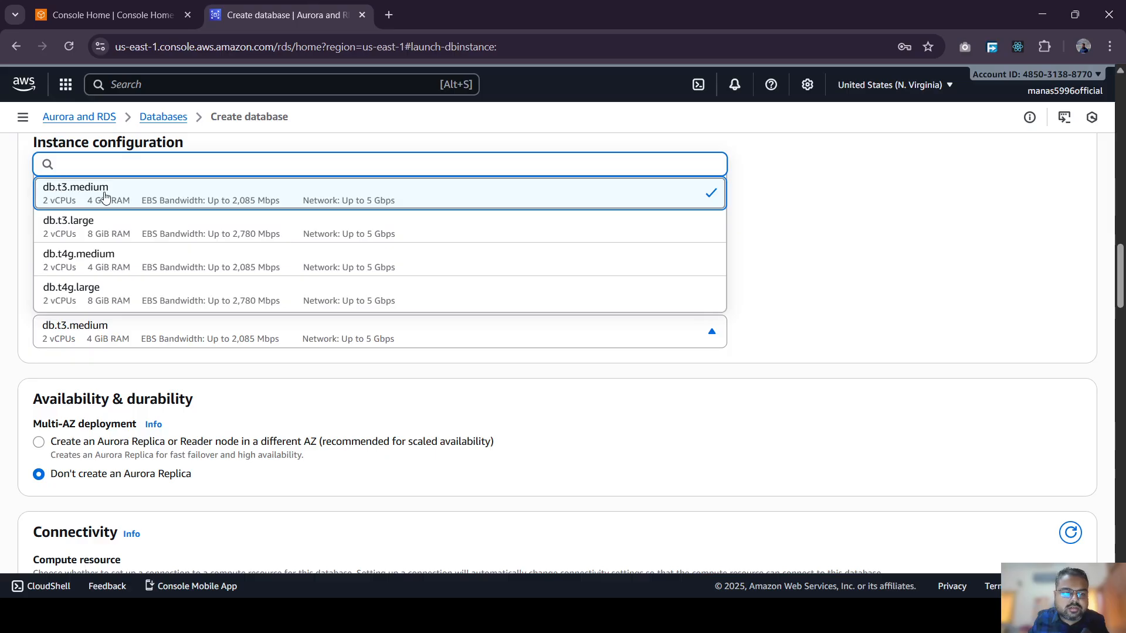
- Confirm db.t3.medium as the instance class and close the class dropdown
{"action": "left_click", "coordinate": [104, 197]}
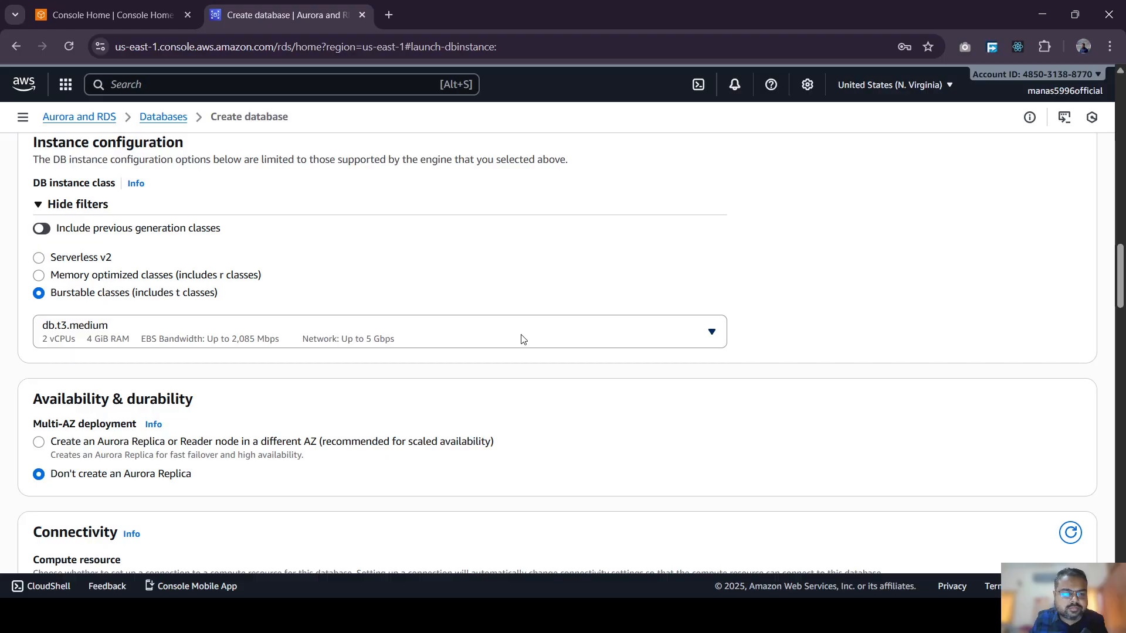
{"action": "scroll", "coordinate": [508, 329], "scroll_direction": "up", "scroll_amount": 1}
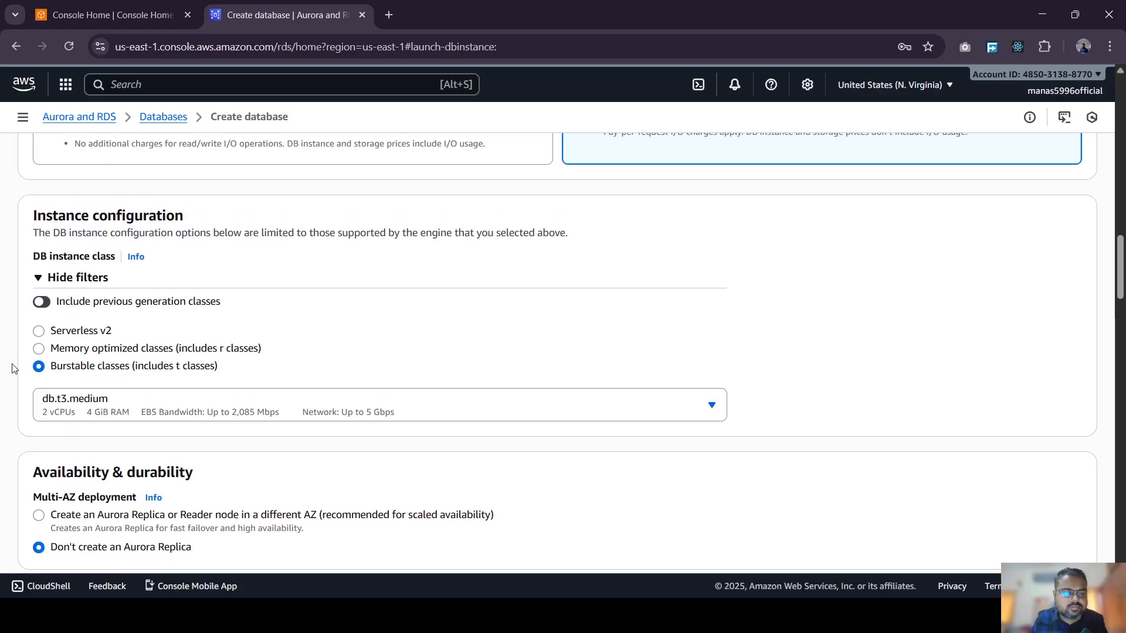
{"action": "scroll", "coordinate": [12, 368], "scroll_direction": "down", "scroll_amount": 1}
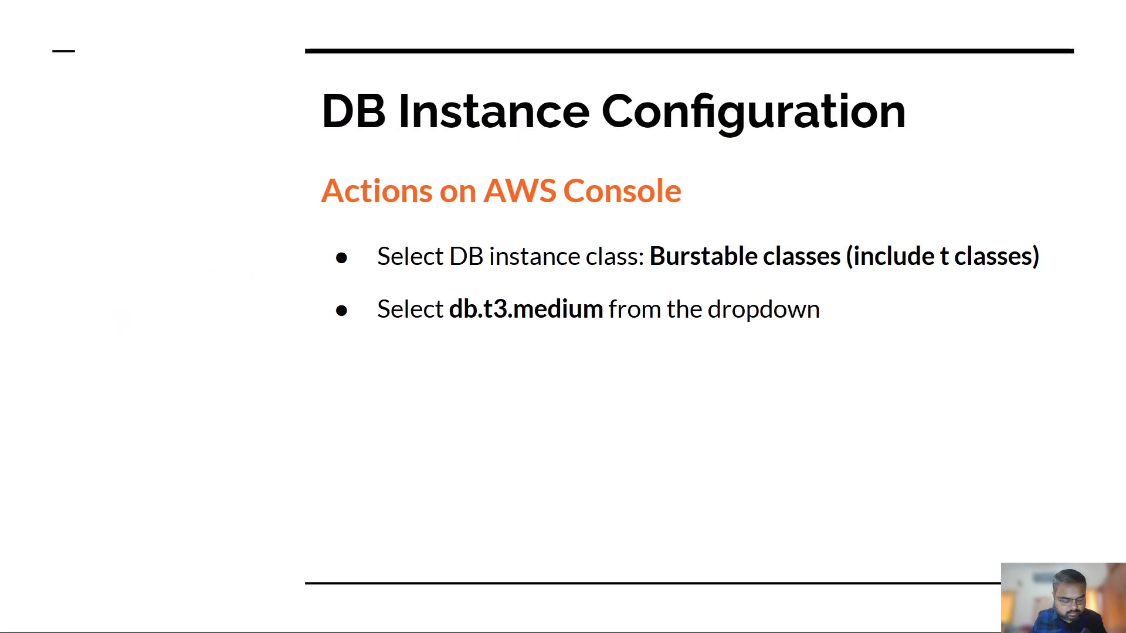
- Move the slideshow forward to the Connectivity slide, briefly stepping back to DB Instance Configuration
{"action": "left_click", "coordinate": [700, 337]}
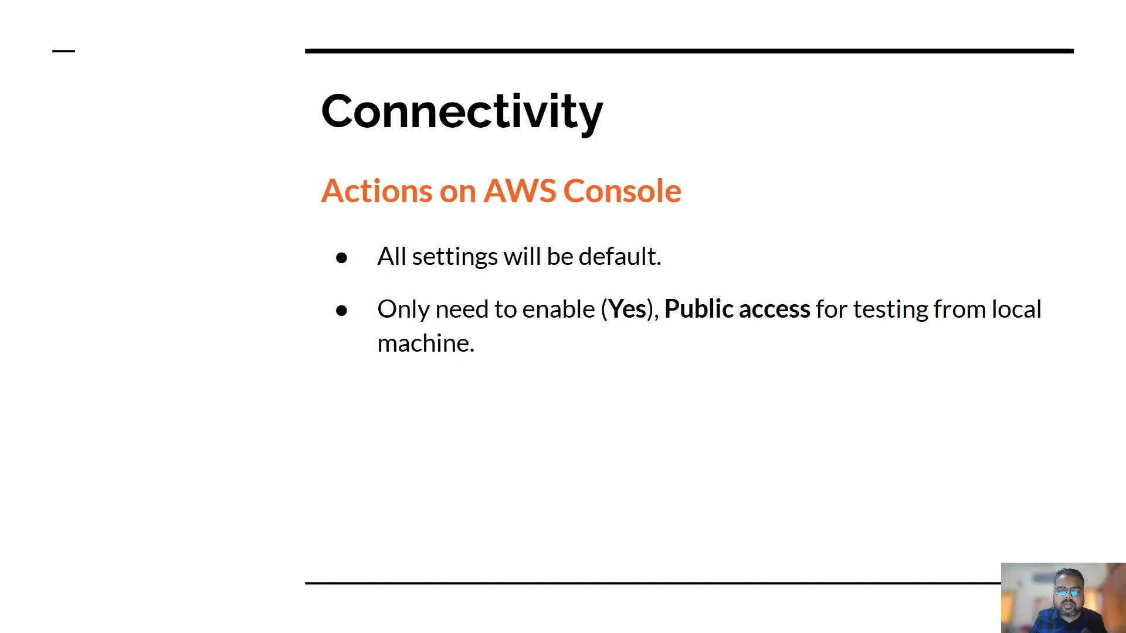
{"action": "key", "text": "Left"}
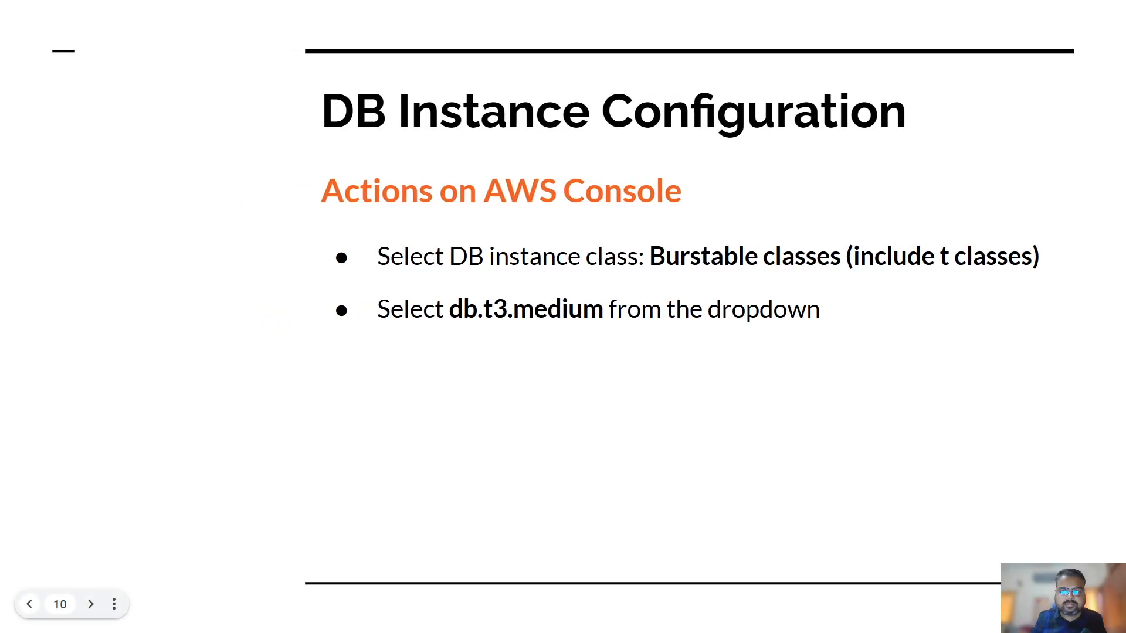
{"action": "key", "text": "Right"}
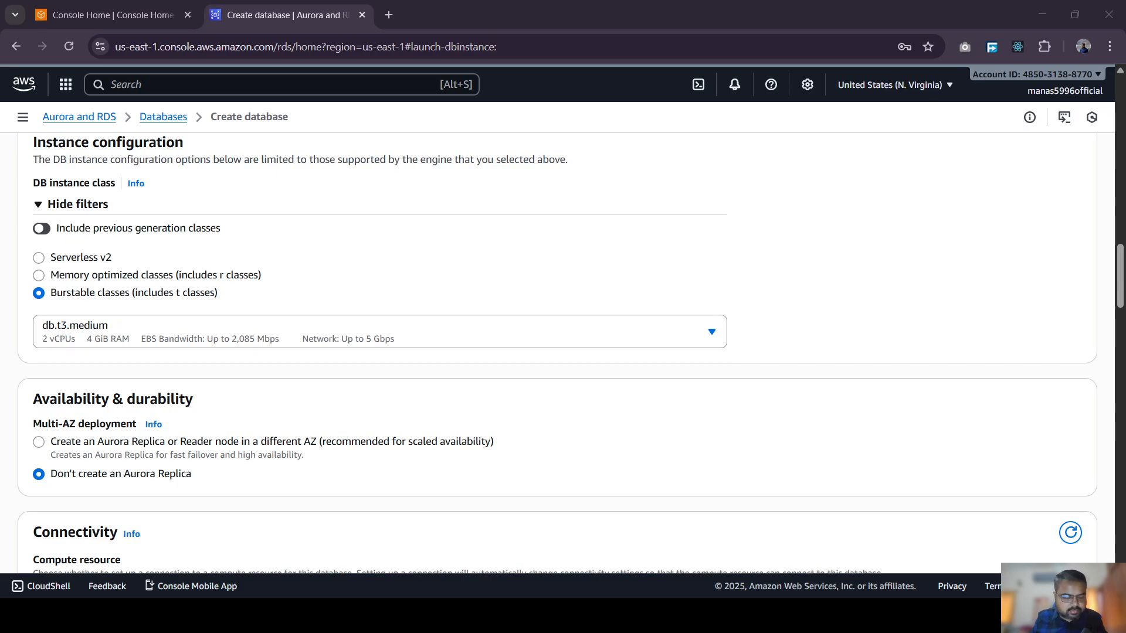
- Set Public access to Yes in the Connectivity section
{"action": "scroll", "coordinate": [659, 279], "scroll_direction": "down", "scroll_amount": 4}
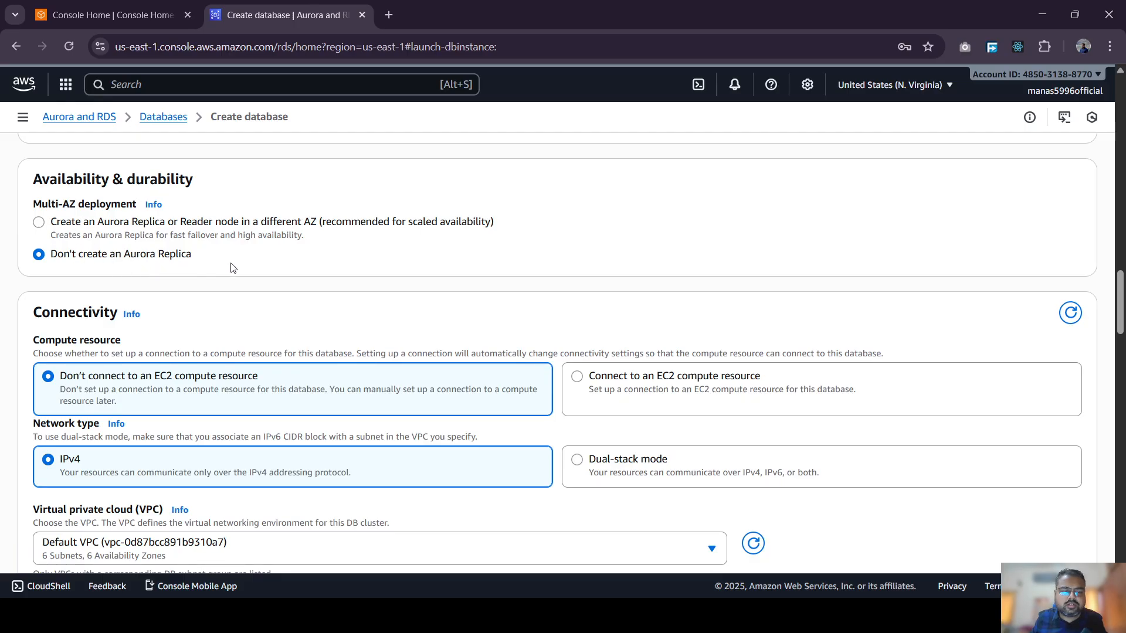
{"action": "scroll", "coordinate": [247, 273], "scroll_direction": "down", "scroll_amount": 1}
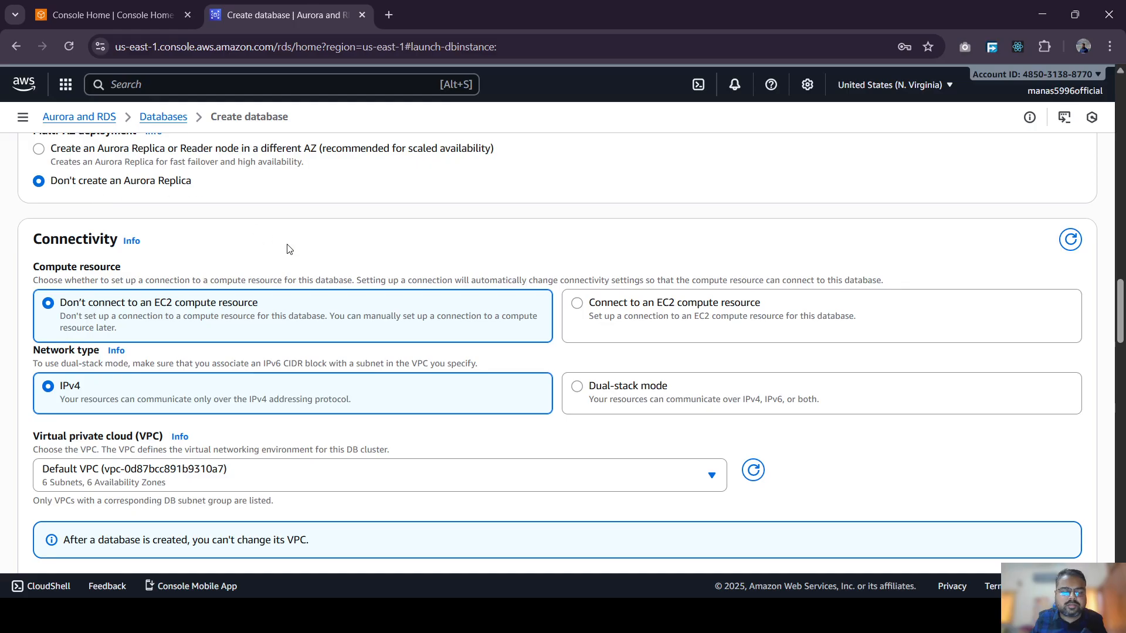
{"action": "scroll", "coordinate": [304, 252], "scroll_direction": "down", "scroll_amount": 3}
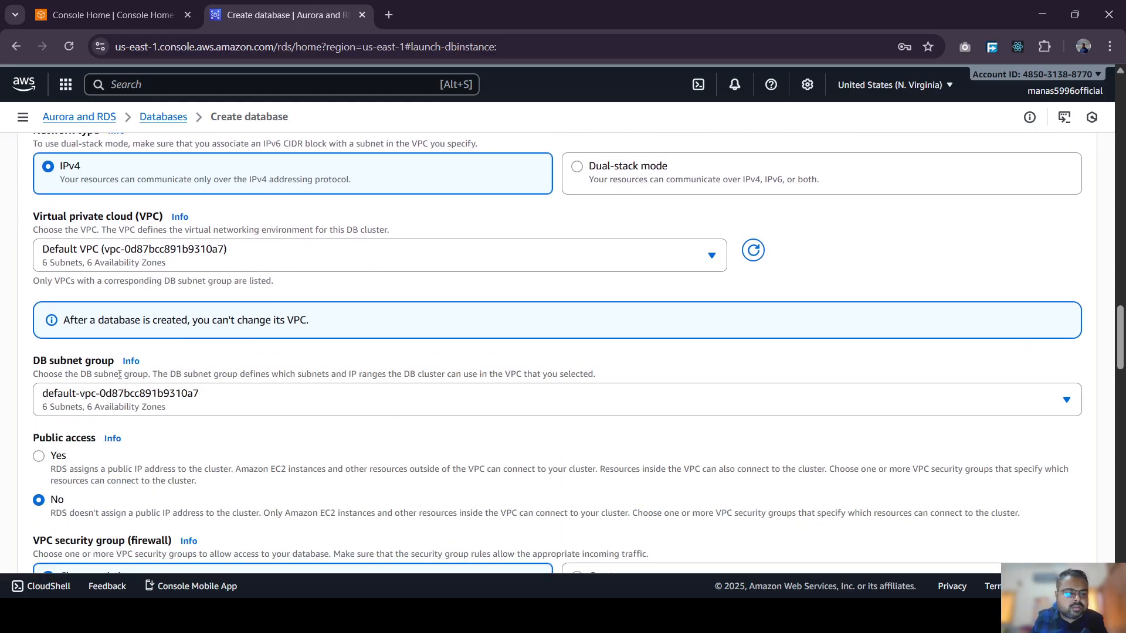
{"action": "left_click", "coordinate": [39, 457]}
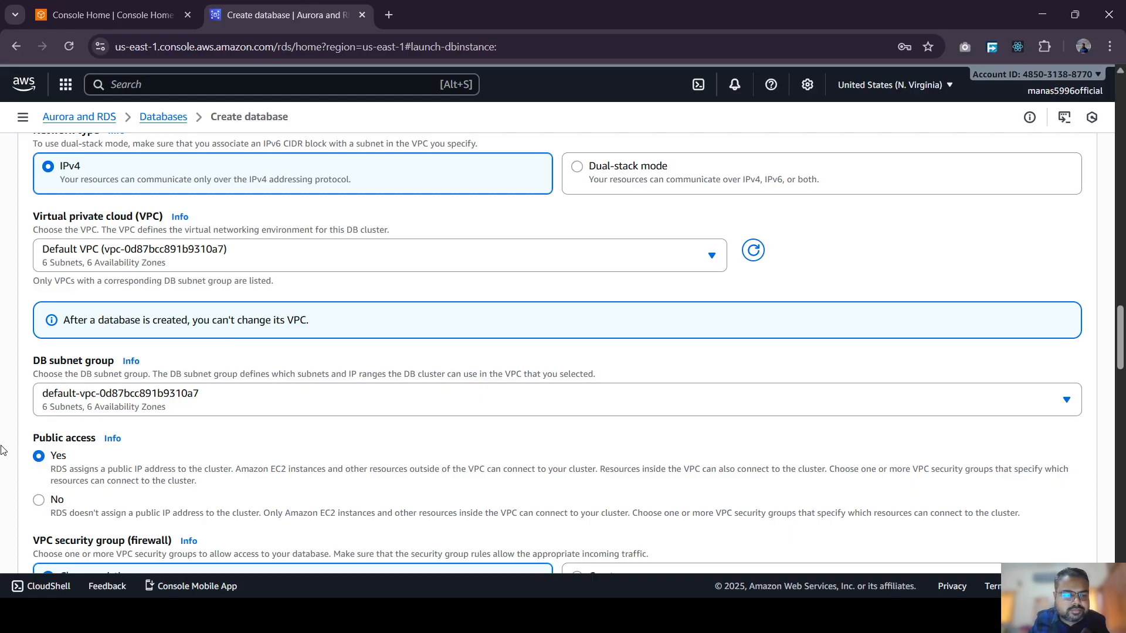
- Highlight the Connectivity heading for emphasis, then clear the selection
{"action": "scroll", "coordinate": [13, 448], "scroll_direction": "down", "scroll_amount": 4}
{"action": "scroll", "coordinate": [13, 448], "scroll_direction": "down", "scroll_amount": 5}
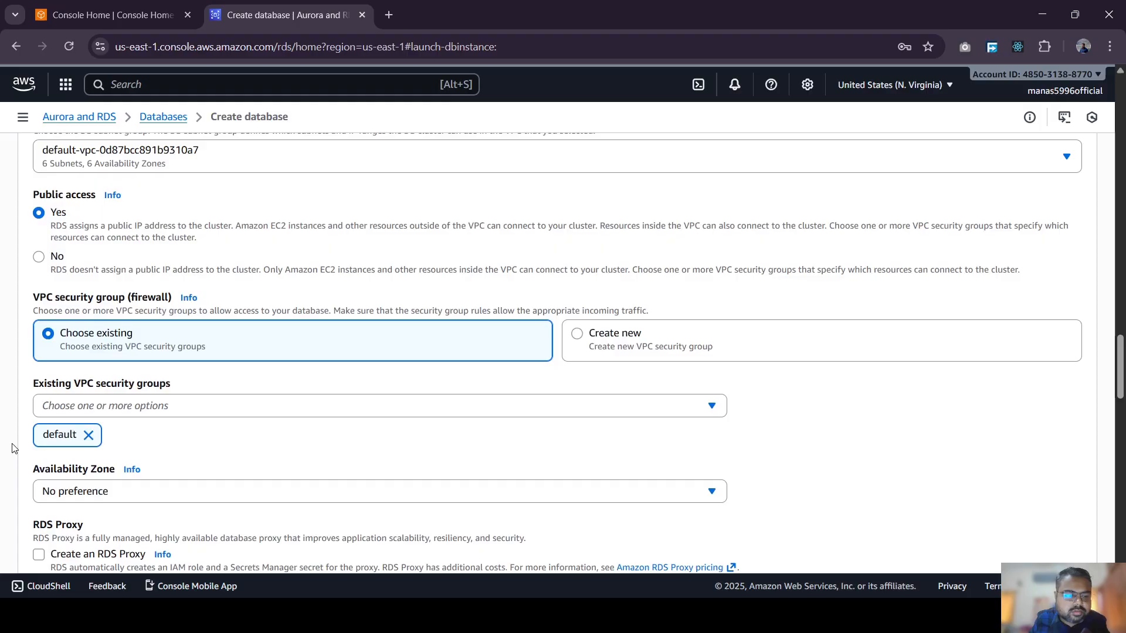
{"action": "scroll", "coordinate": [14, 448], "scroll_direction": "up", "scroll_amount": 8}
{"action": "scroll", "coordinate": [14, 448], "scroll_direction": "up", "scroll_amount": 6}
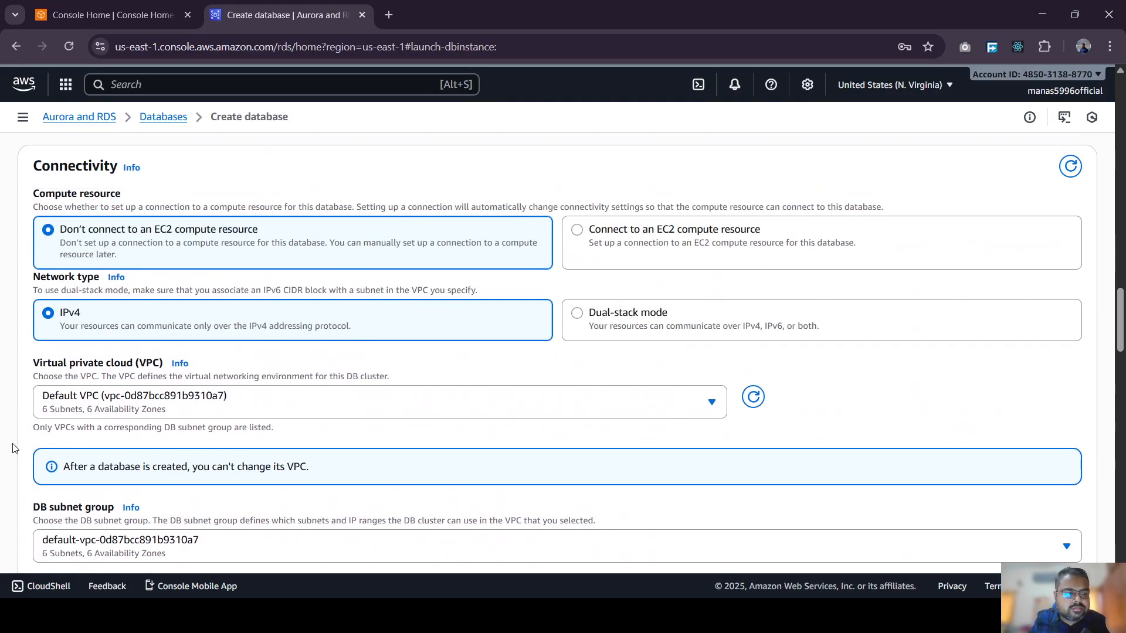
{"action": "double_click", "coordinate": [88, 316]}
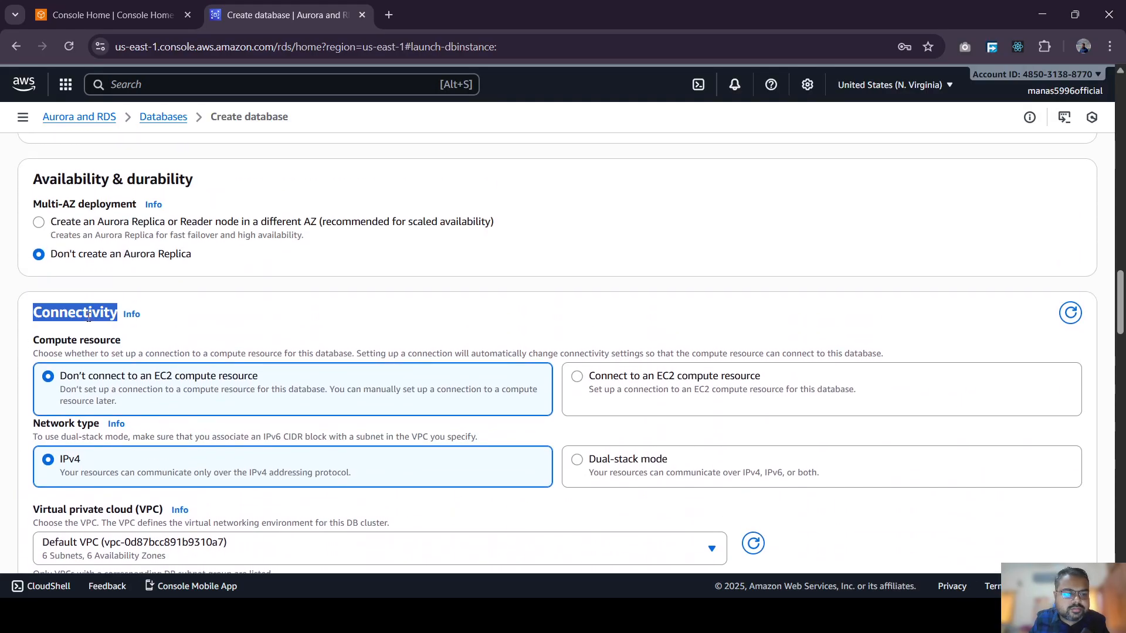
{"action": "left_click", "coordinate": [12, 262]}
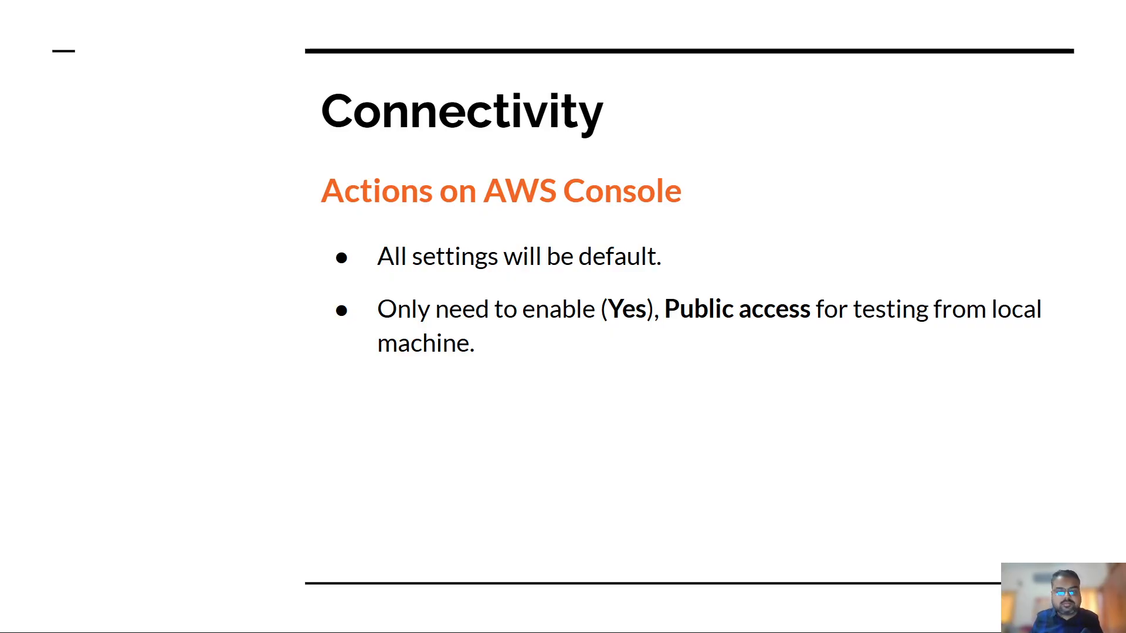
- Advance the slideshow to the Additional Monitoring & Configuration Settings slide
{"action": "left_click", "coordinate": [526, 387]}
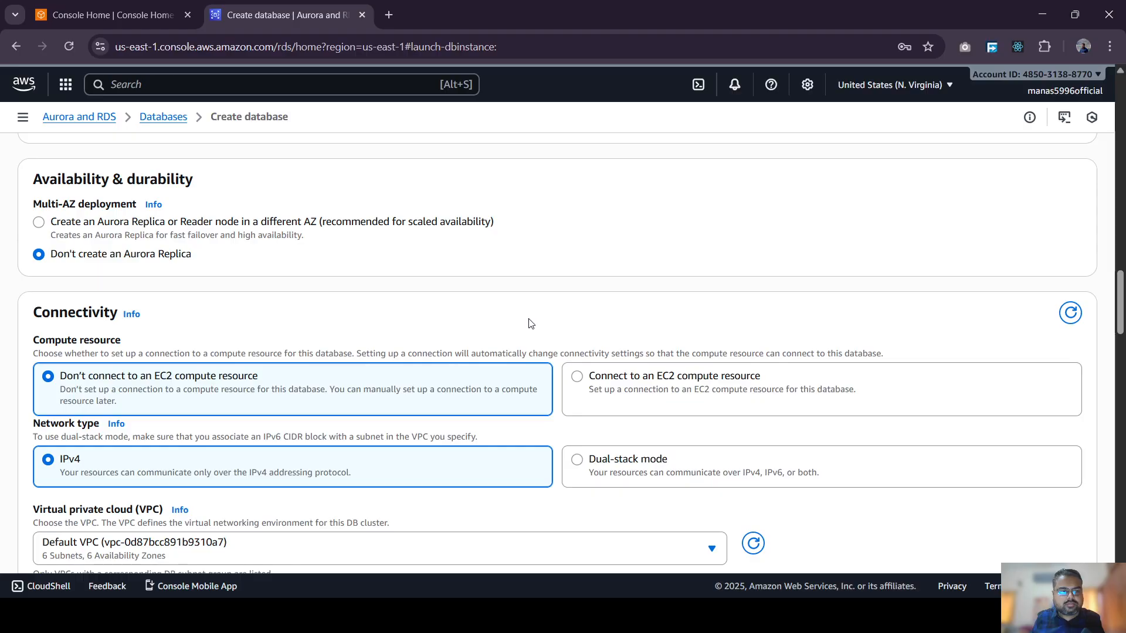
{"action": "scroll", "coordinate": [542, 328], "scroll_direction": "down", "scroll_amount": 8}
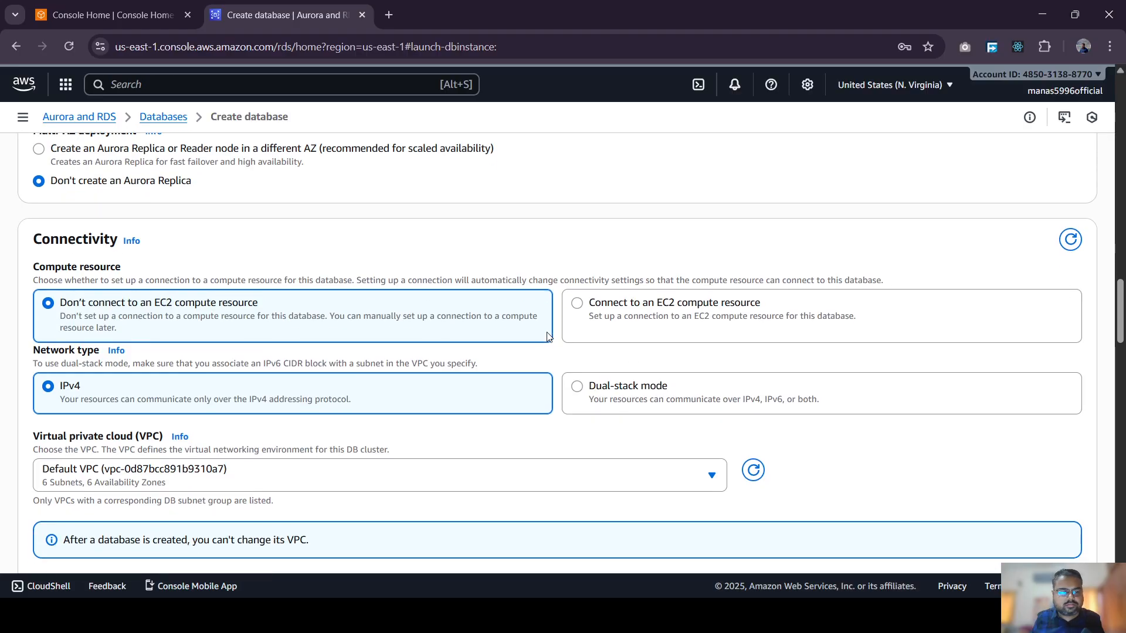
{"action": "scroll", "coordinate": [549, 337], "scroll_direction": "down", "scroll_amount": 5}
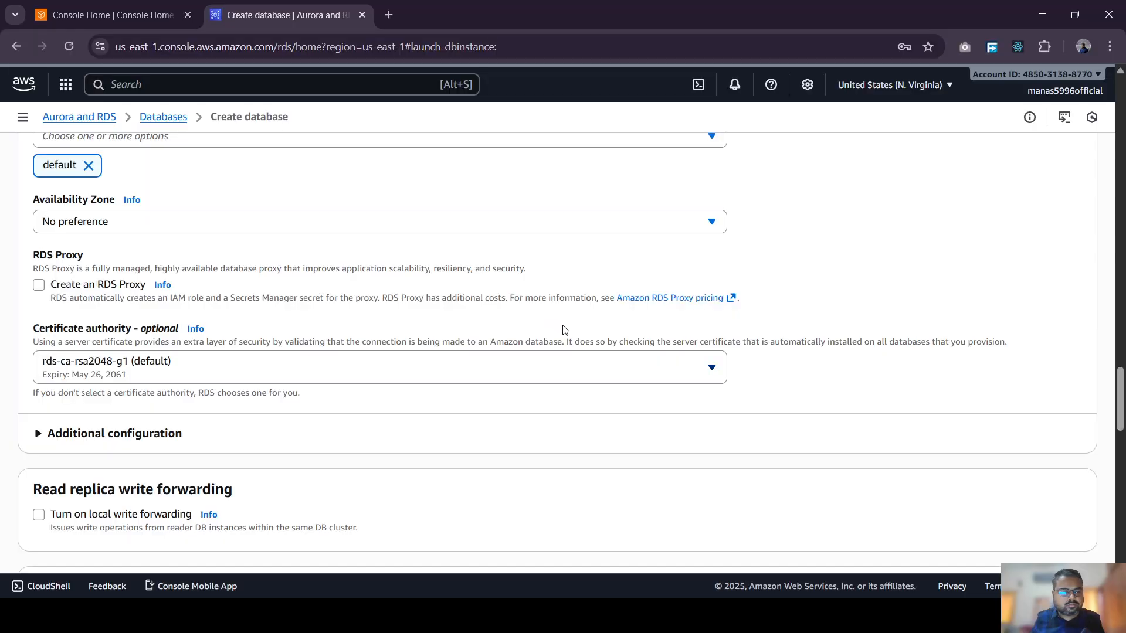
{"action": "scroll", "coordinate": [565, 330], "scroll_direction": "down", "scroll_amount": 5}
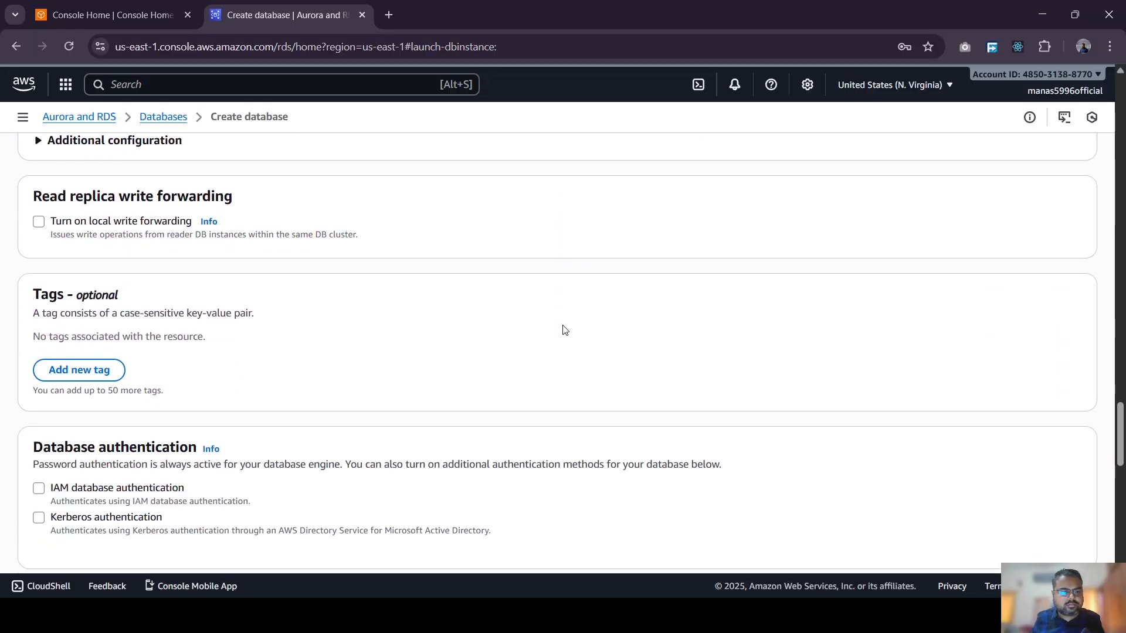
{"action": "scroll", "coordinate": [565, 328], "scroll_direction": "down", "scroll_amount": 7}
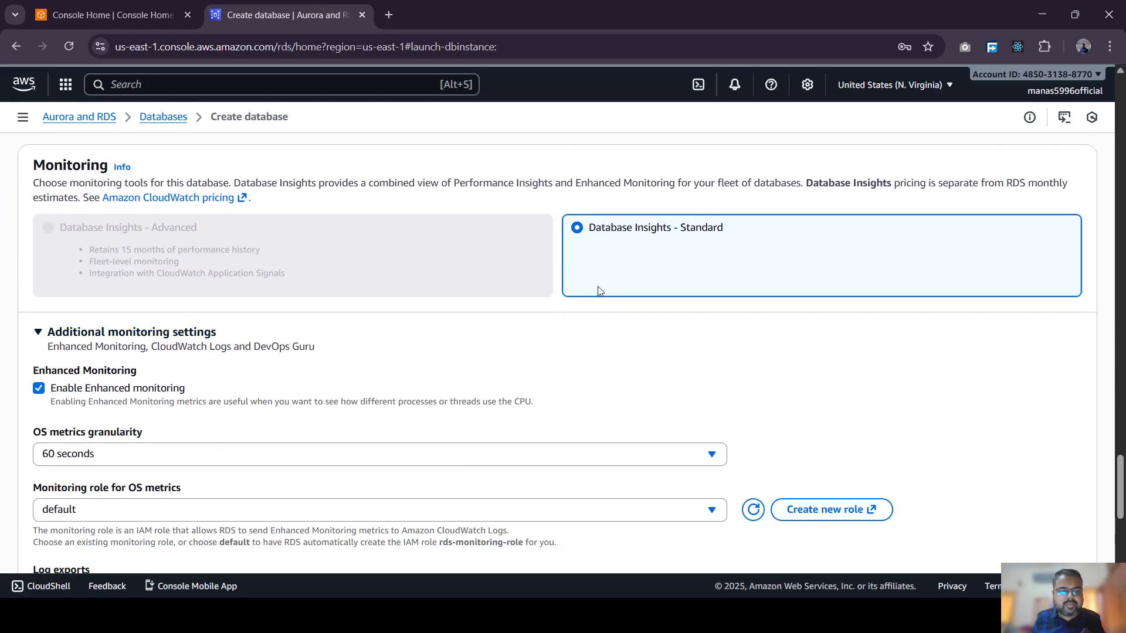
{"action": "scroll", "coordinate": [599, 292], "scroll_direction": "down", "scroll_amount": 2}
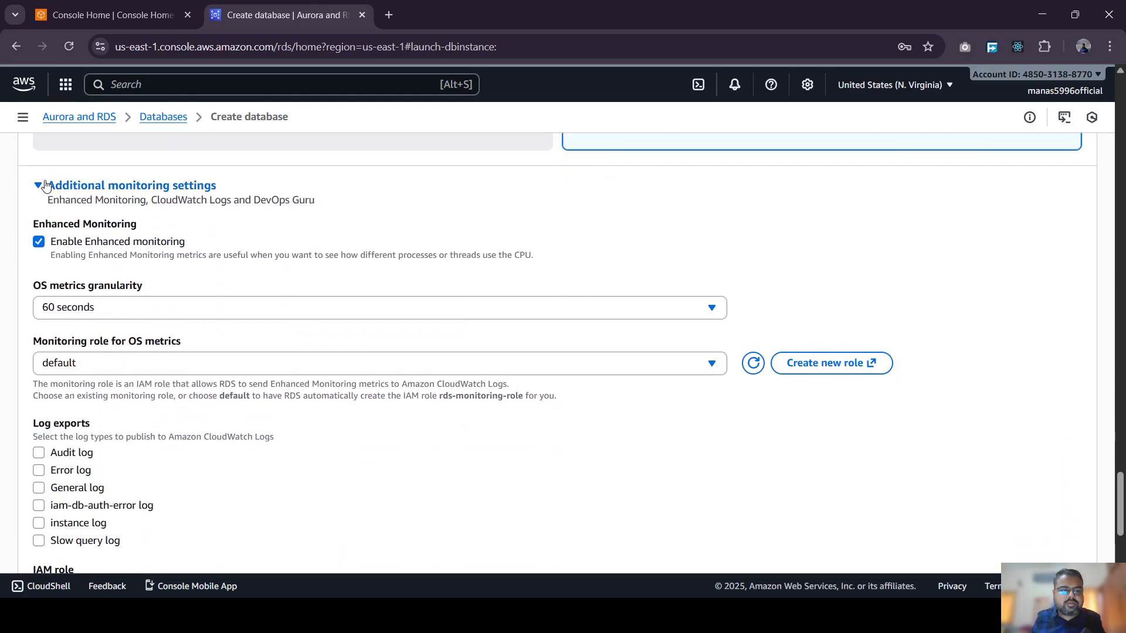
{"action": "left_click", "coordinate": [46, 185]}
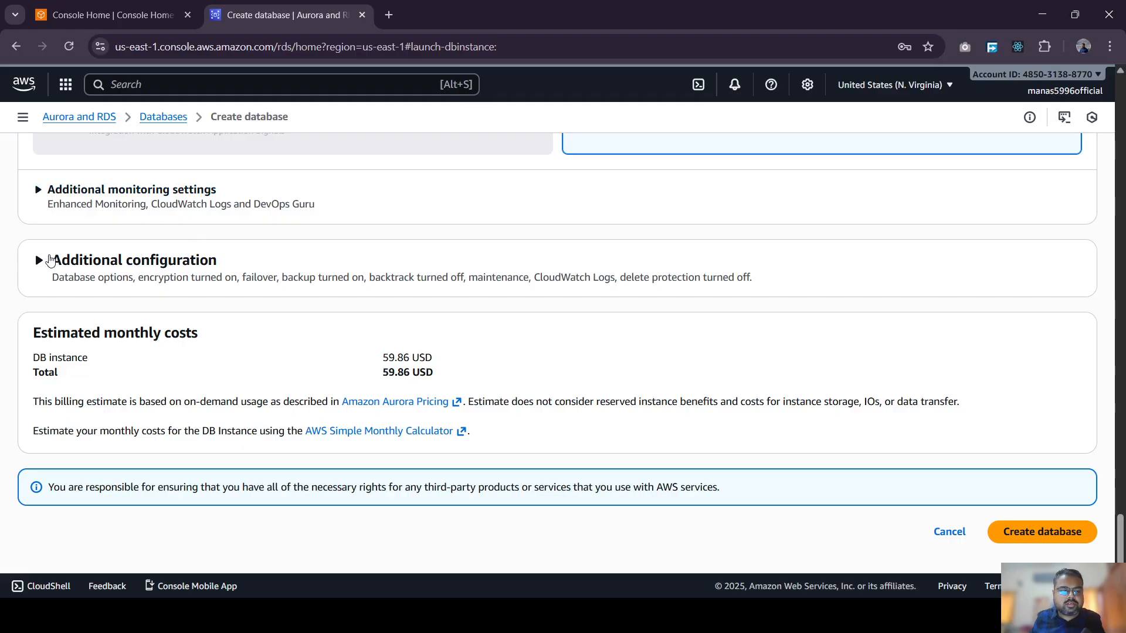
{"action": "left_click", "coordinate": [45, 260]}
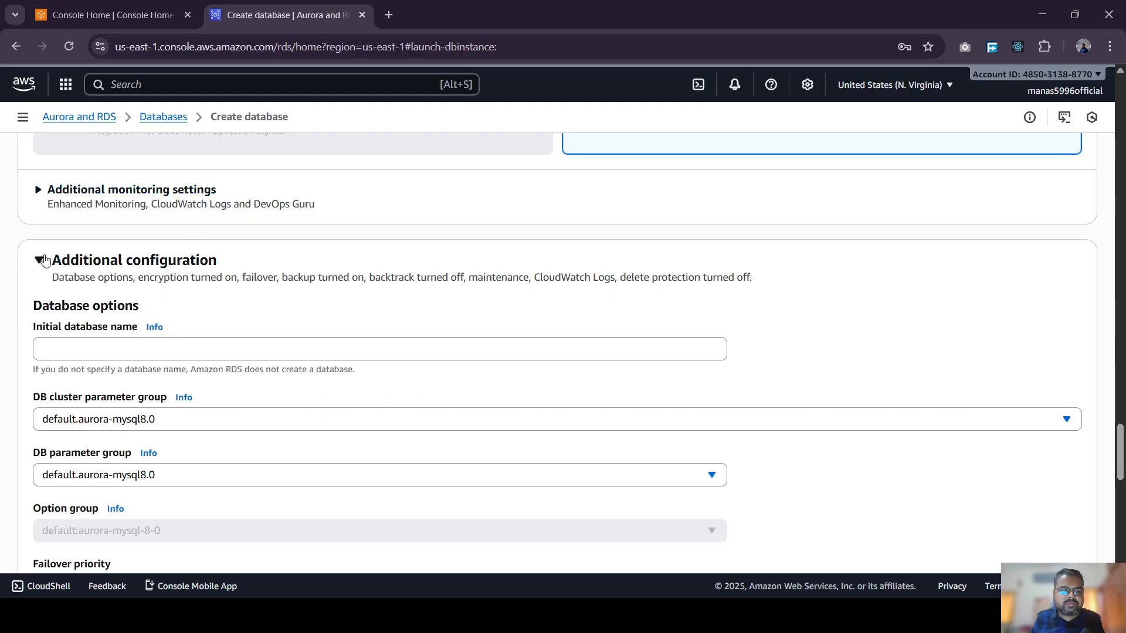
{"action": "left_click", "coordinate": [45, 260]}
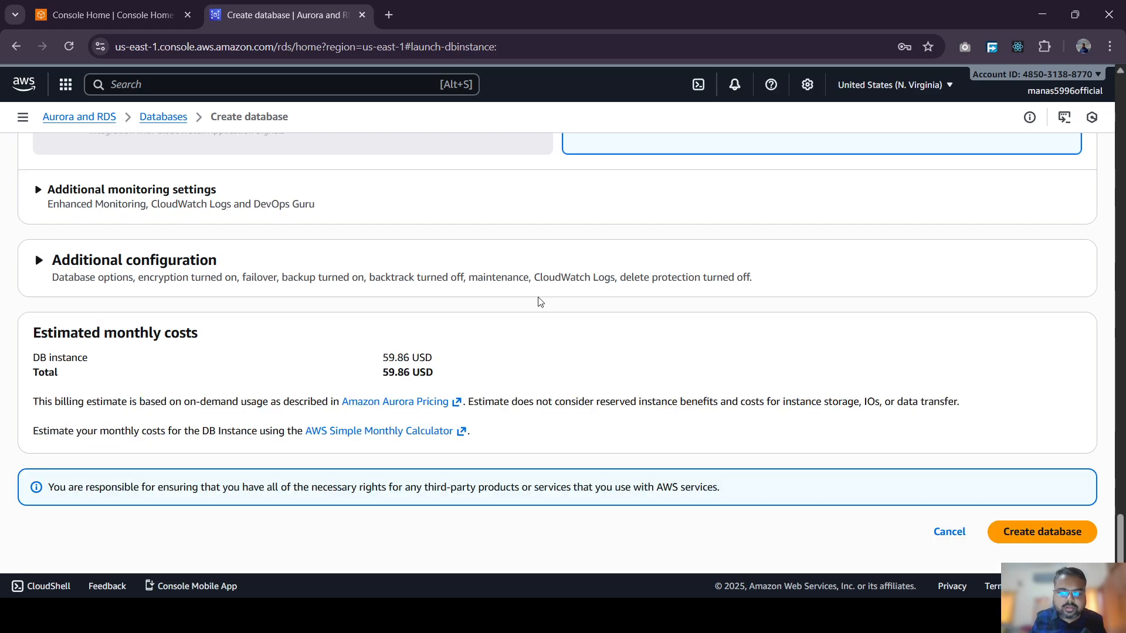
{"action": "scroll", "coordinate": [544, 302], "scroll_direction": "up", "scroll_amount": 8}
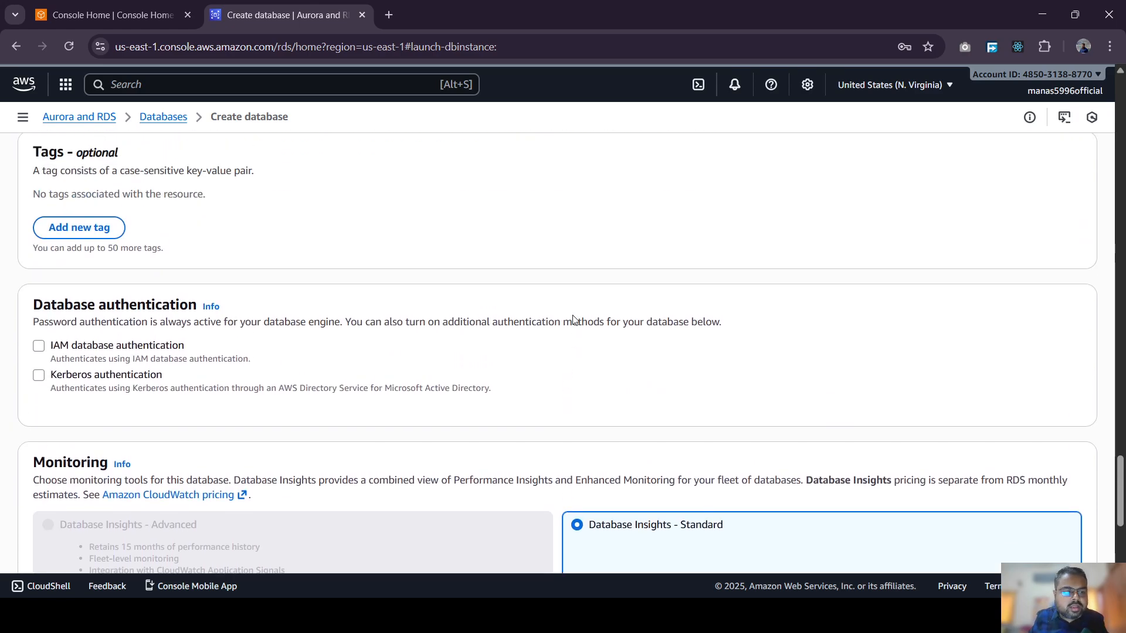
{"action": "scroll", "coordinate": [575, 316], "scroll_direction": "up", "scroll_amount": 10}
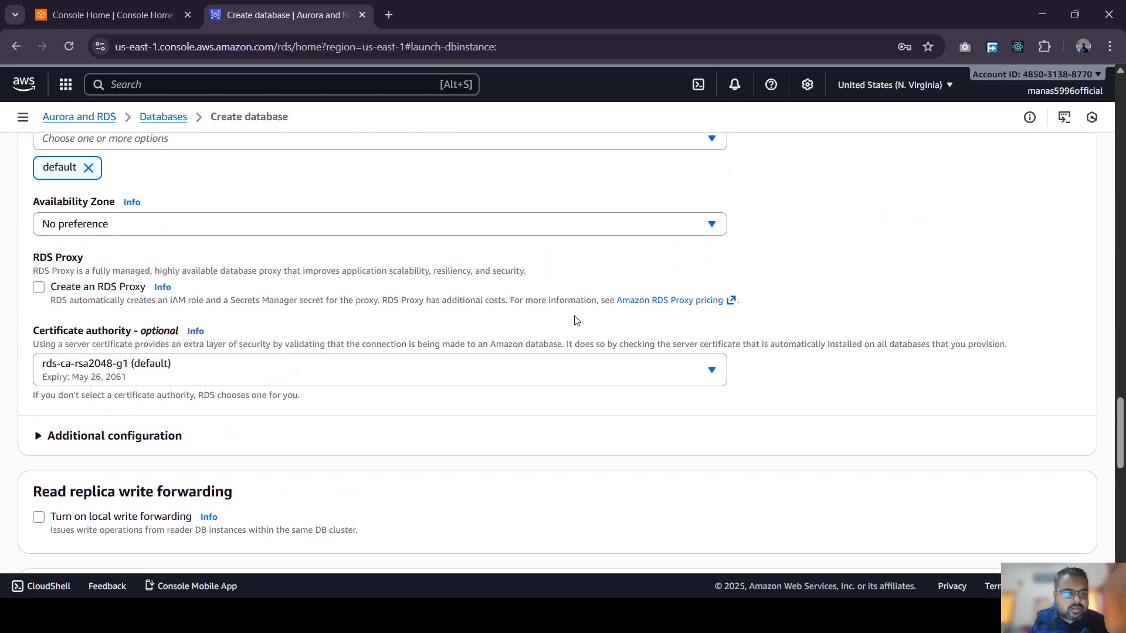
{"action": "scroll", "coordinate": [575, 321], "scroll_direction": "up", "scroll_amount": 15}
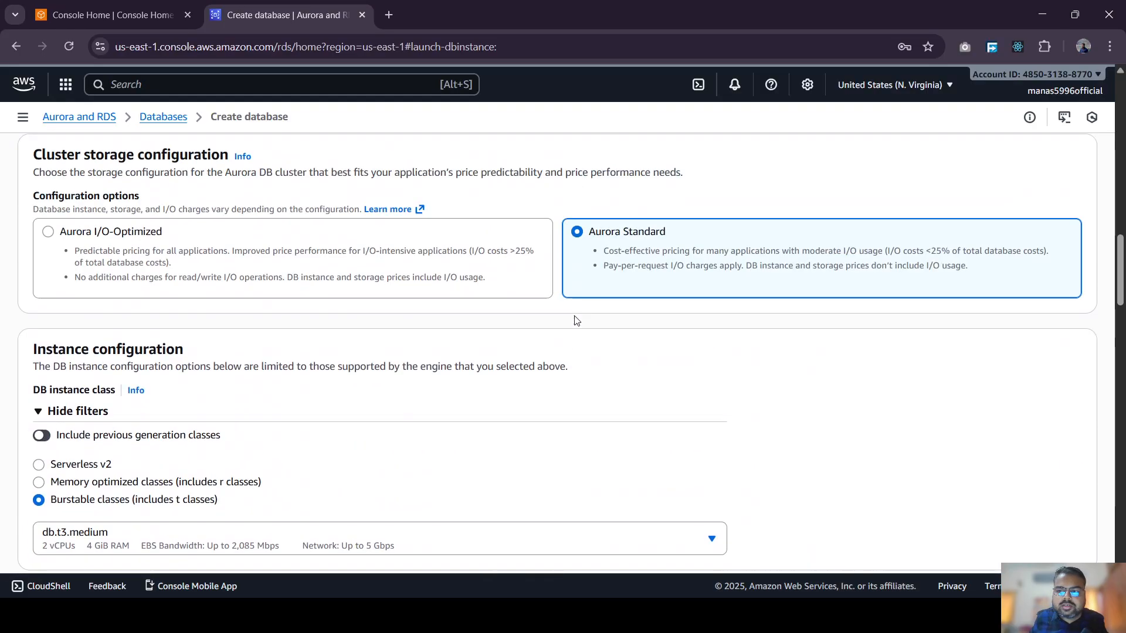
{"action": "scroll", "coordinate": [575, 320], "scroll_direction": "up", "scroll_amount": 15}
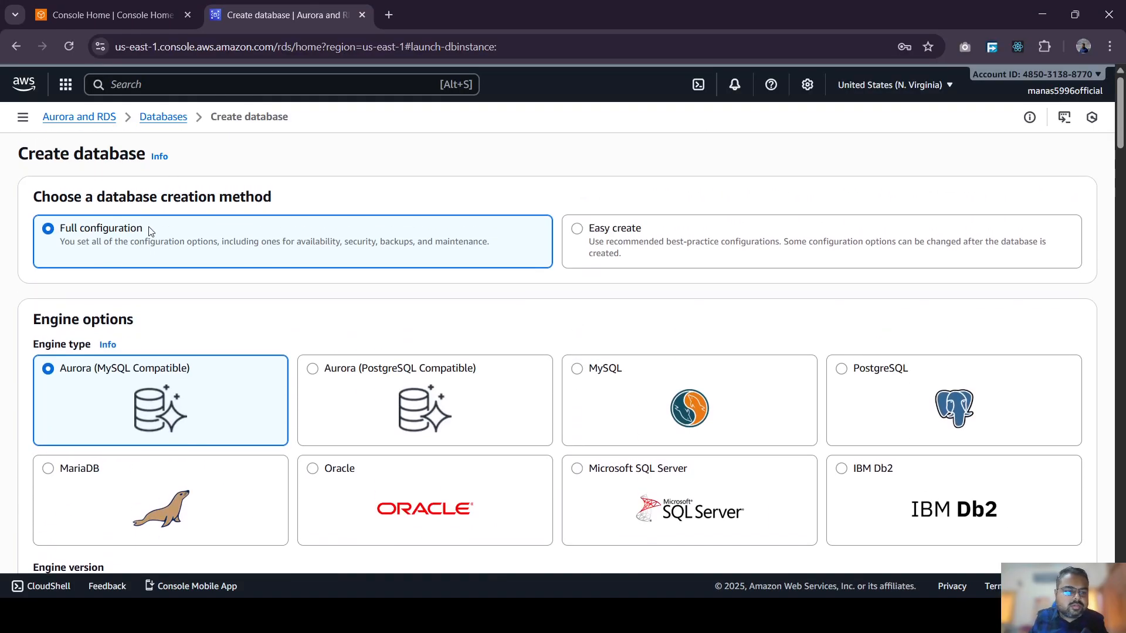
- Review the credentials, highlighting the master username admin and focusing the master password field
{"action": "scroll", "coordinate": [147, 231], "scroll_direction": "down", "scroll_amount": 3}
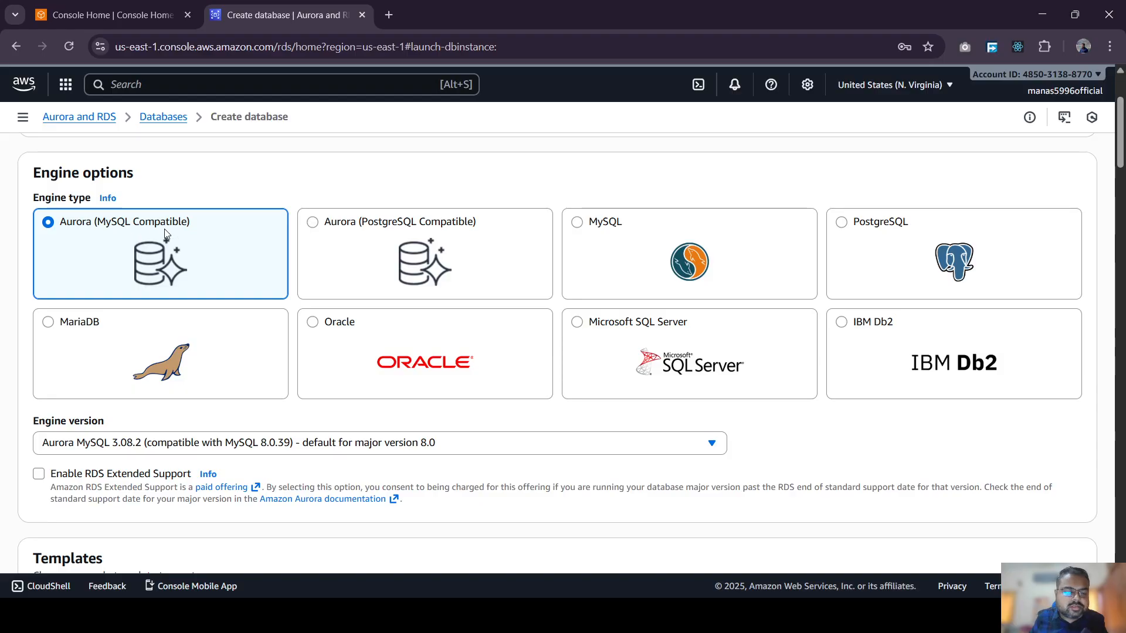
{"action": "scroll", "coordinate": [226, 238], "scroll_direction": "down", "scroll_amount": 3}
{"action": "scroll", "coordinate": [252, 258], "scroll_direction": "down", "scroll_amount": 4}
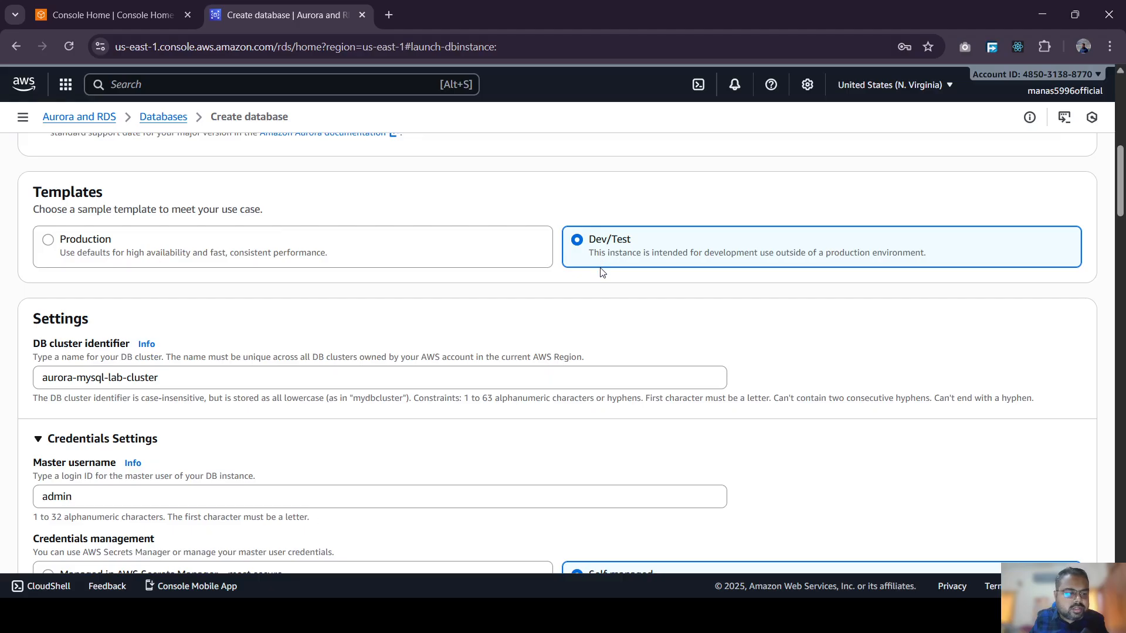
{"action": "scroll", "coordinate": [604, 271], "scroll_direction": "down", "scroll_amount": 3}
{"action": "left_click_drag", "start_coordinate": [199, 234], "coordinate": [34, 232]}
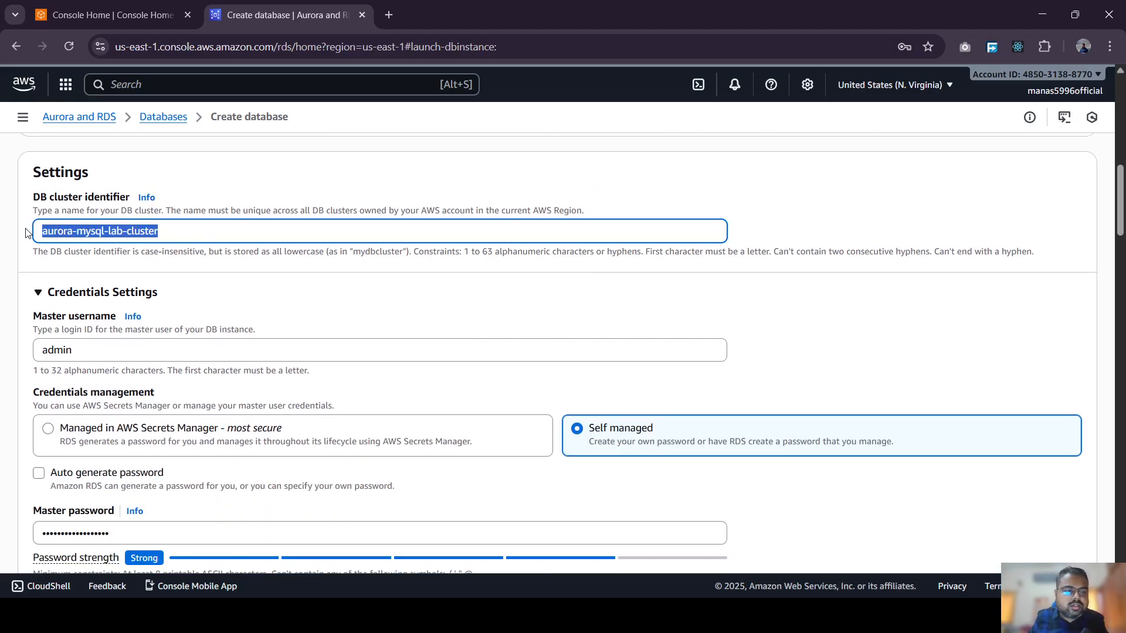
{"action": "scroll", "coordinate": [50, 222], "scroll_direction": "down", "scroll_amount": 3}
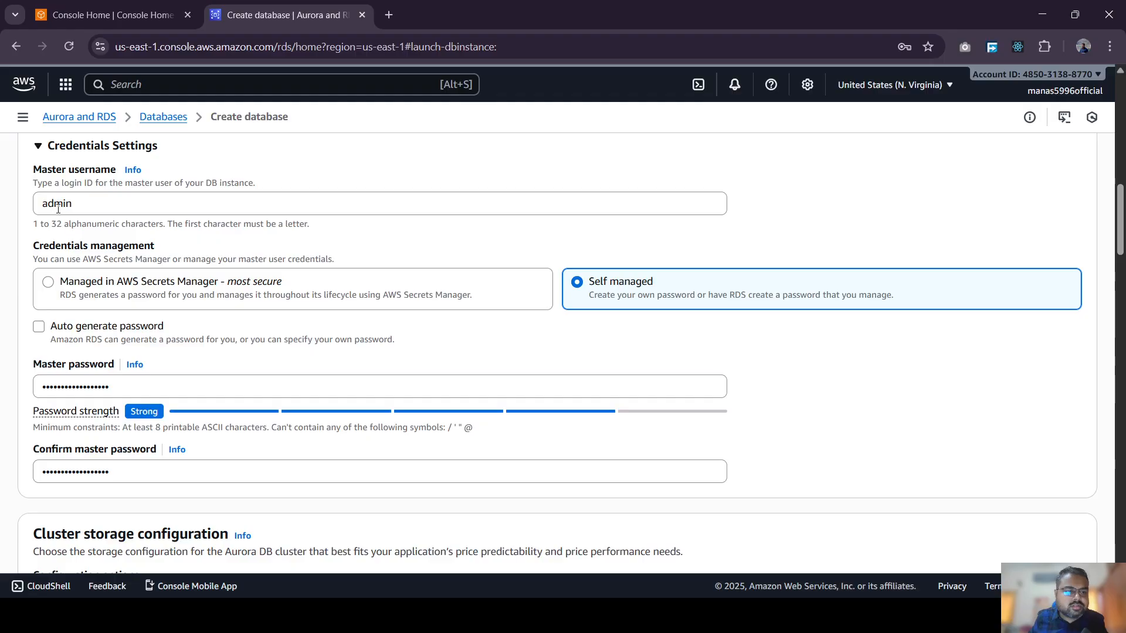
{"action": "double_click", "coordinate": [58, 209]}
{"action": "left_click", "coordinate": [618, 390]}
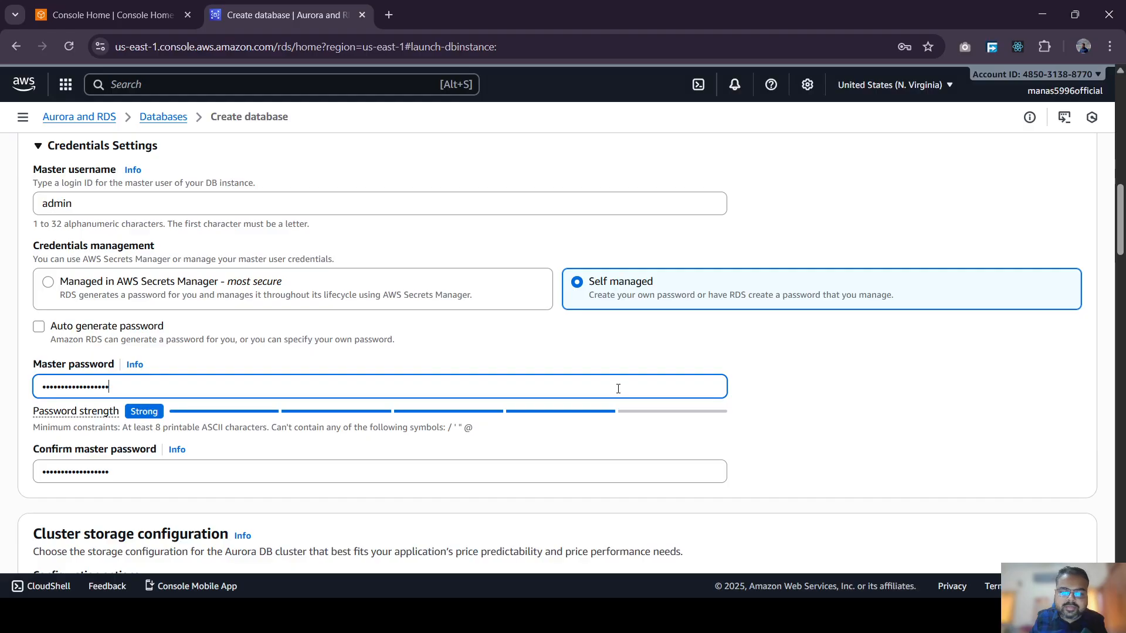
- Review the remaining settings and highlight the estimated monthly cost figures
{"action": "scroll", "coordinate": [618, 390], "scroll_direction": "down", "scroll_amount": 5}
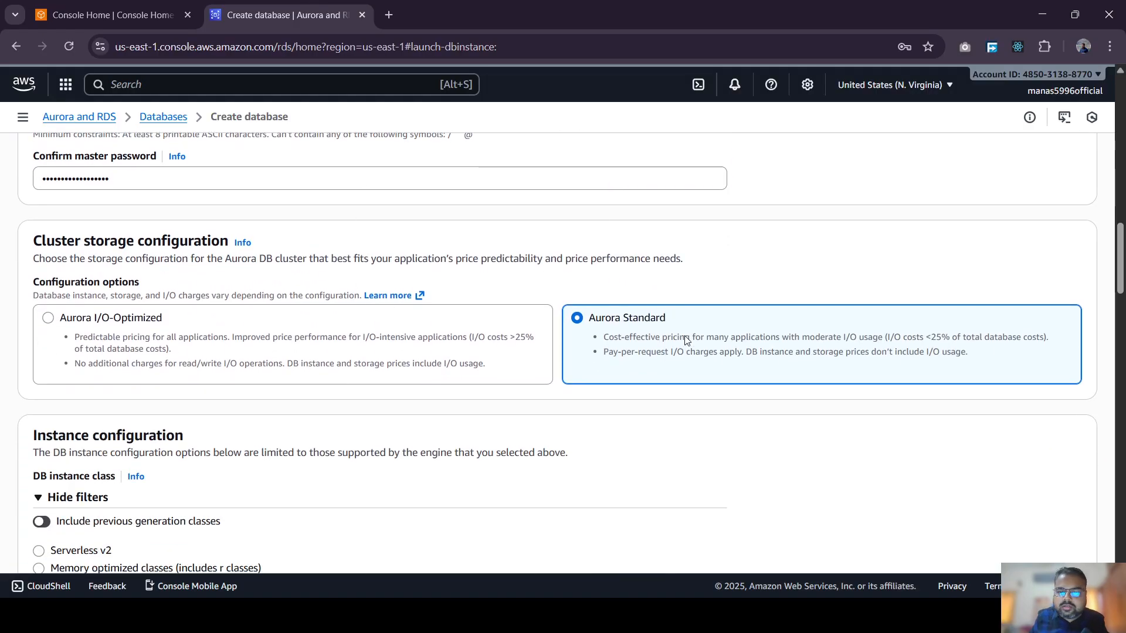
{"action": "scroll", "coordinate": [687, 340], "scroll_direction": "down", "scroll_amount": 5}
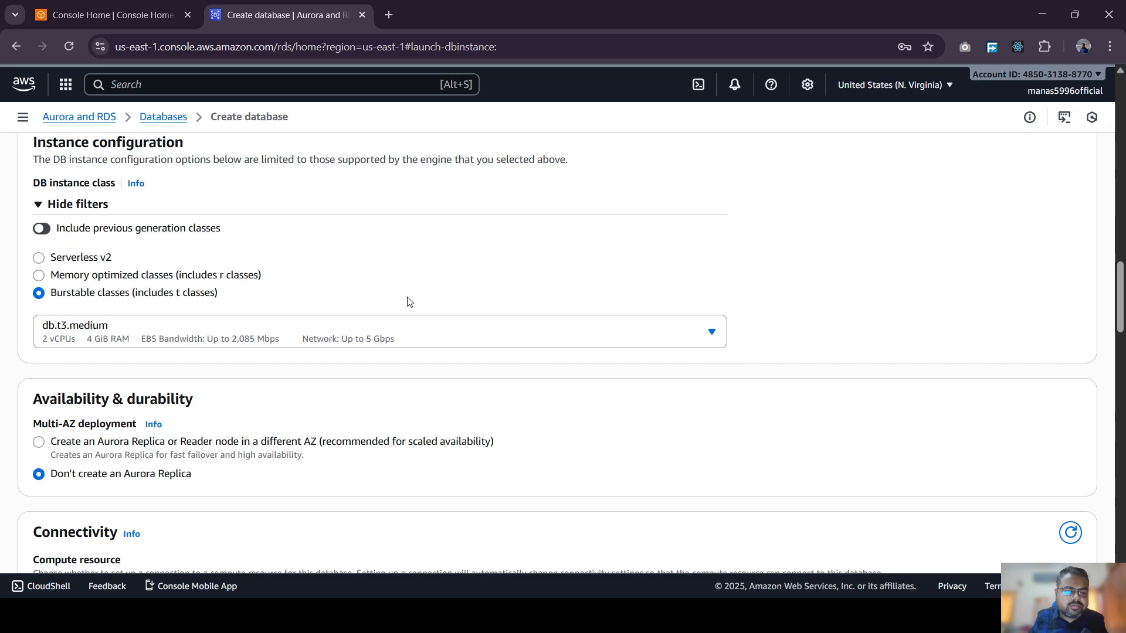
{"action": "scroll", "coordinate": [412, 303], "scroll_direction": "down", "scroll_amount": 2}
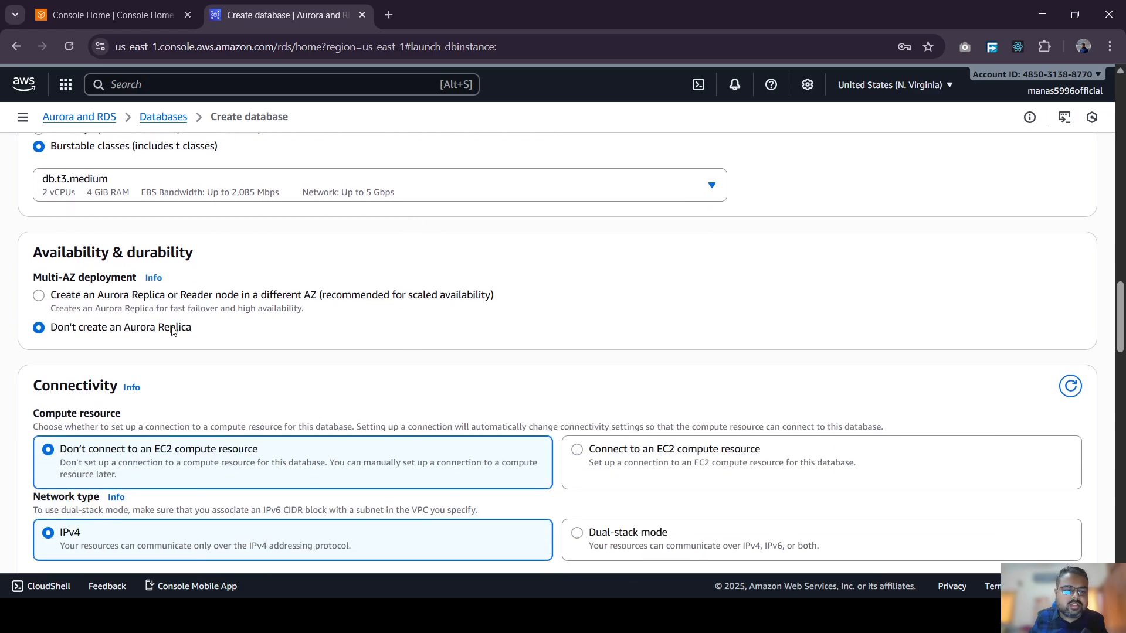
{"action": "scroll", "coordinate": [369, 354], "scroll_direction": "down", "scroll_amount": 5}
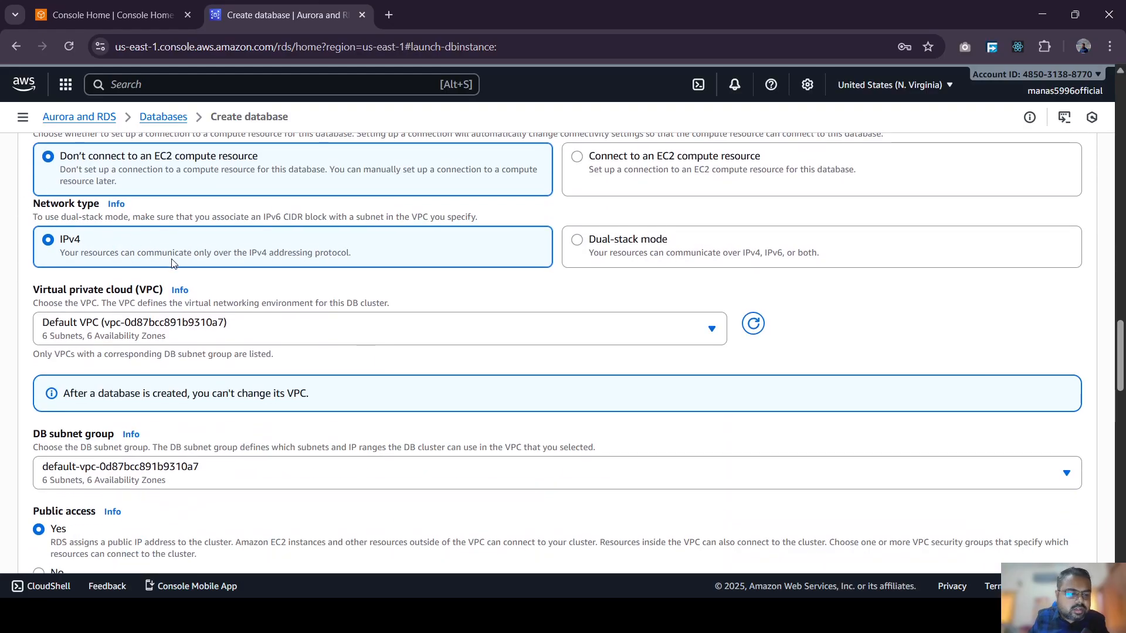
{"action": "scroll", "coordinate": [141, 269], "scroll_direction": "down", "scroll_amount": 4}
{"action": "scroll", "coordinate": [327, 359], "scroll_direction": "down", "scroll_amount": 3}
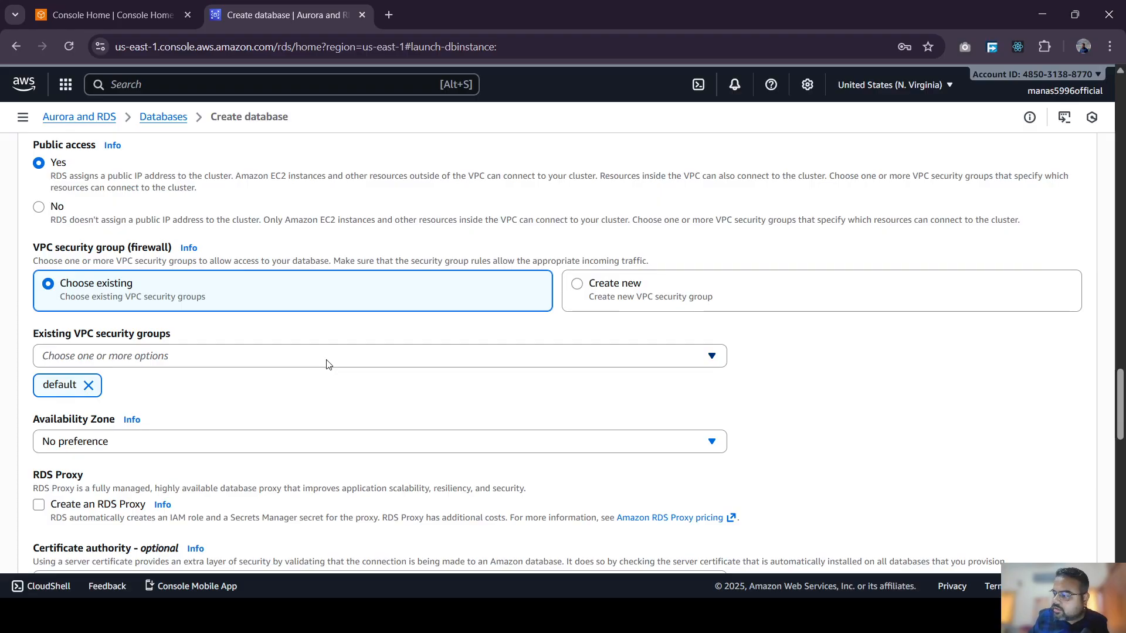
{"action": "scroll", "coordinate": [327, 365], "scroll_direction": "down", "scroll_amount": 12}
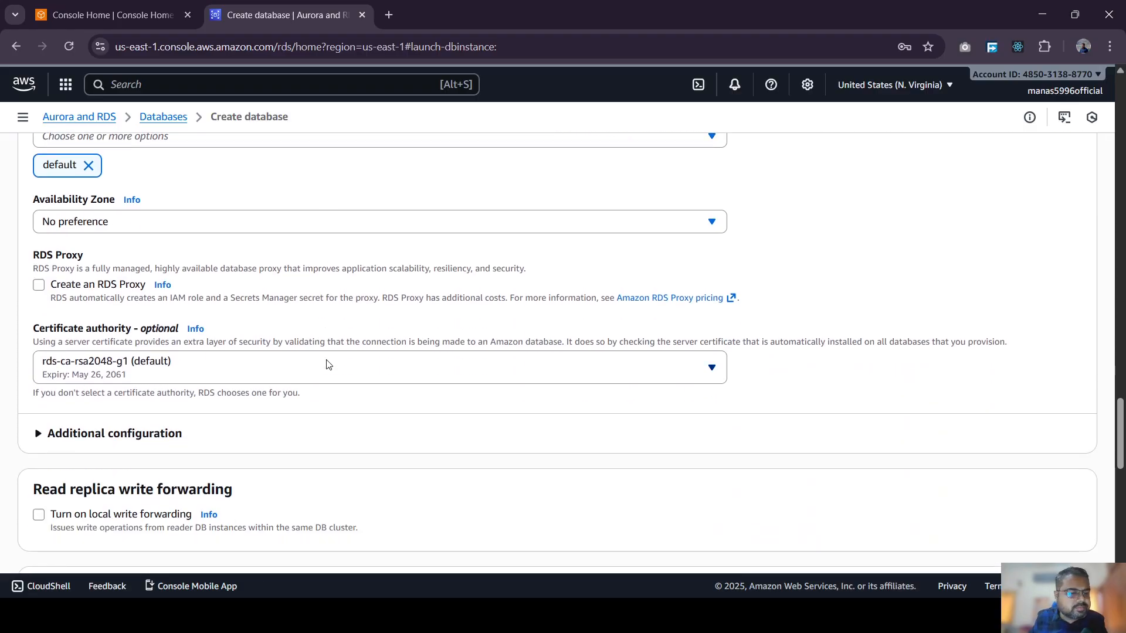
{"action": "scroll", "coordinate": [327, 369], "scroll_direction": "down", "scroll_amount": 4}
{"action": "scroll", "coordinate": [359, 367], "scroll_direction": "up", "scroll_amount": 3}
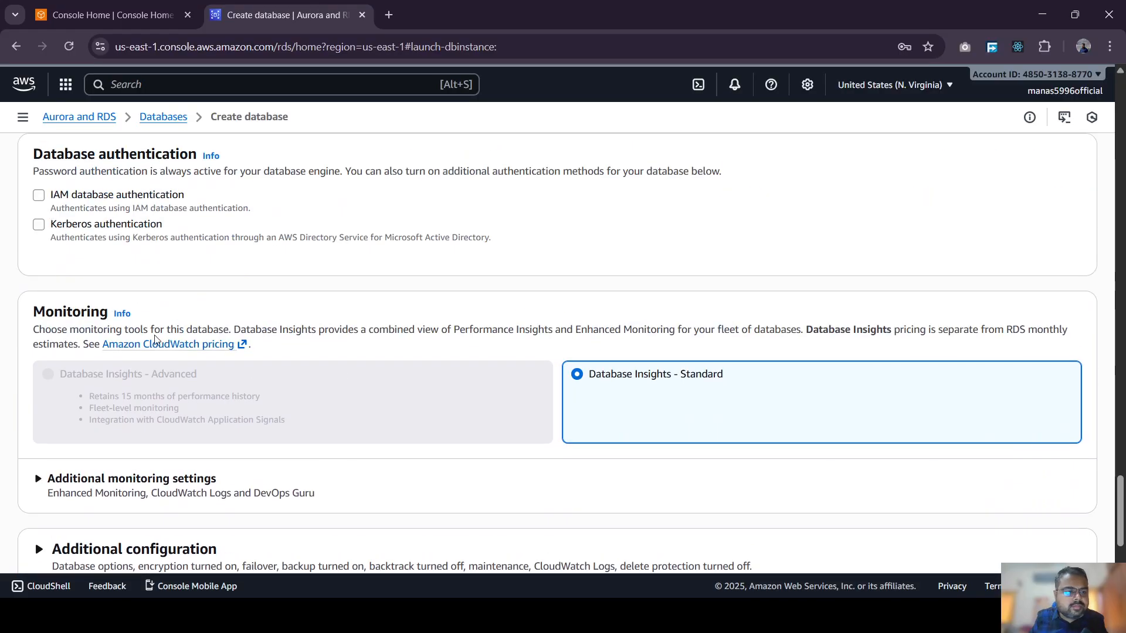
{"action": "scroll", "coordinate": [797, 413], "scroll_direction": "down", "scroll_amount": 3}
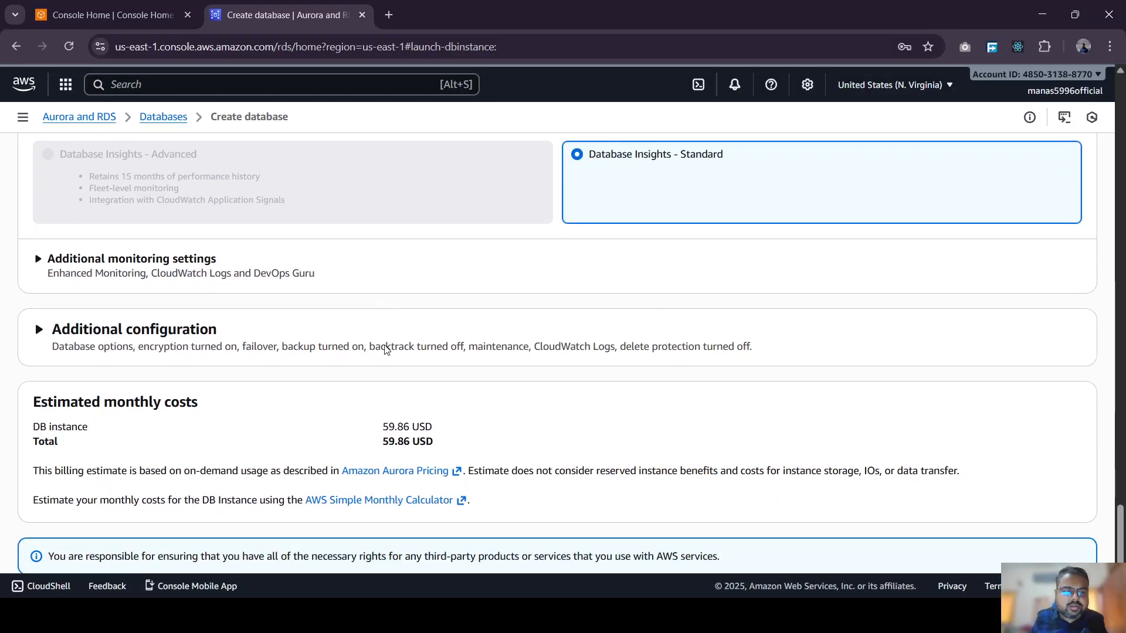
{"action": "scroll", "coordinate": [384, 349], "scroll_direction": "down", "scroll_amount": 1}
{"action": "scroll", "coordinate": [582, 361], "scroll_direction": "down", "scroll_amount": 1}
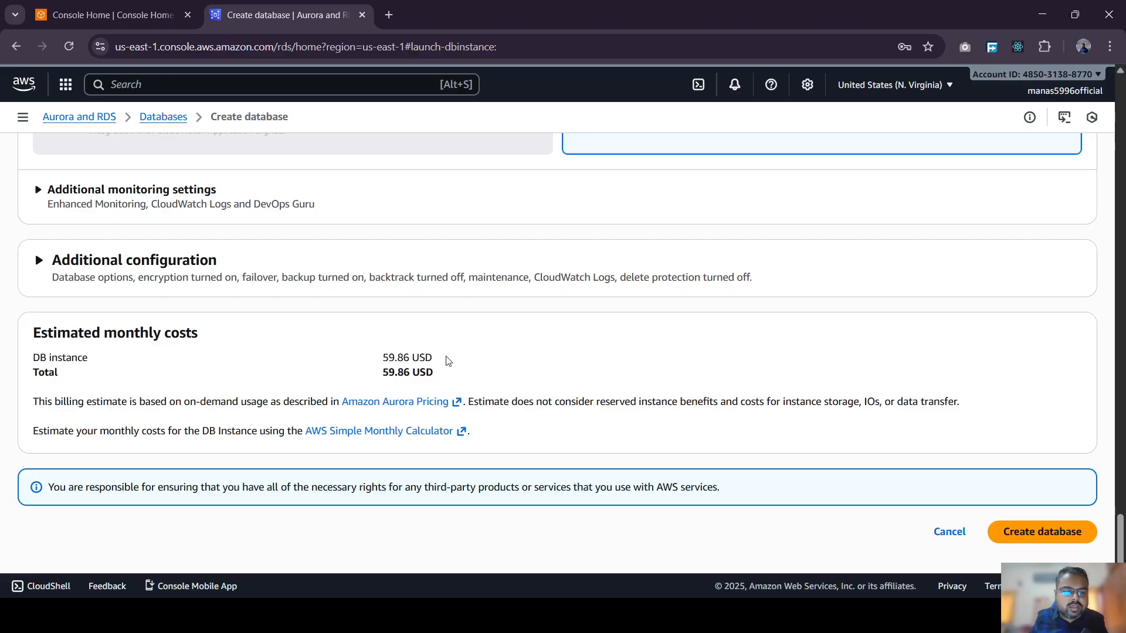
{"action": "left_click_drag", "start_coordinate": [451, 369], "coordinate": [31, 333]}
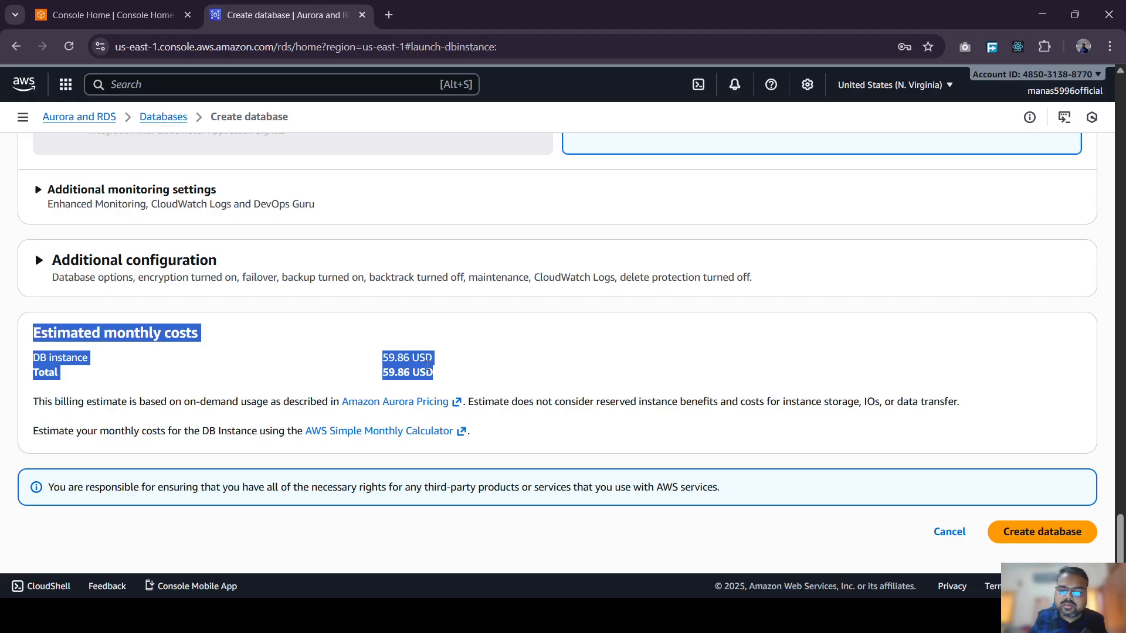
{"action": "left_click", "coordinate": [507, 355]}
- Submit the form with Create database
{"action": "scroll", "coordinate": [508, 356], "scroll_direction": "up", "scroll_amount": 3}
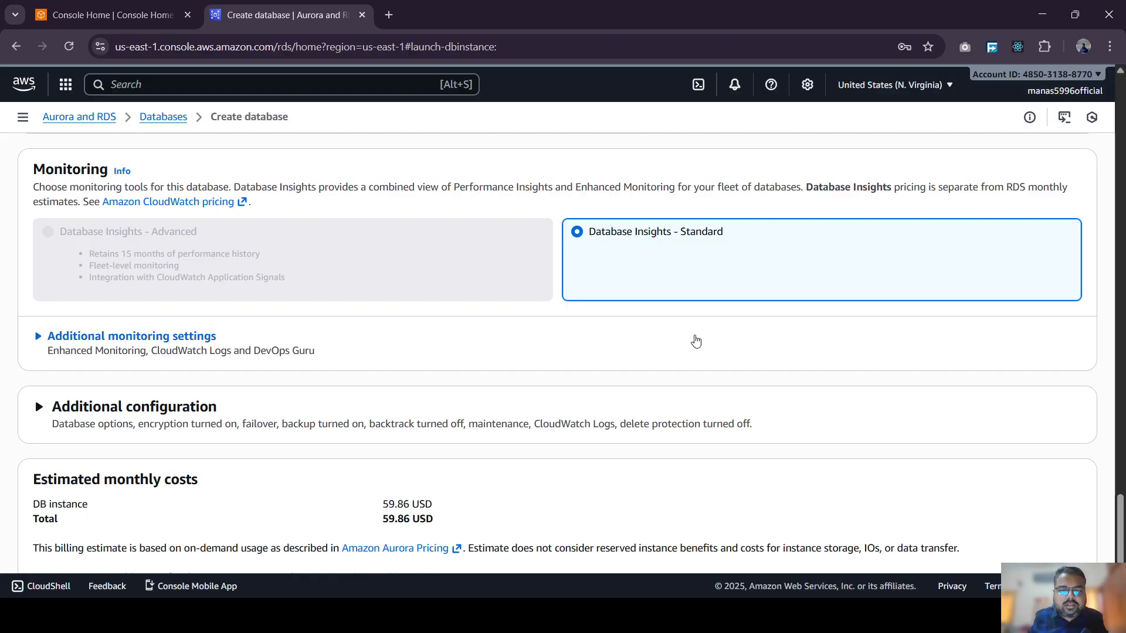
{"action": "scroll", "coordinate": [695, 340], "scroll_direction": "down", "scroll_amount": 3}
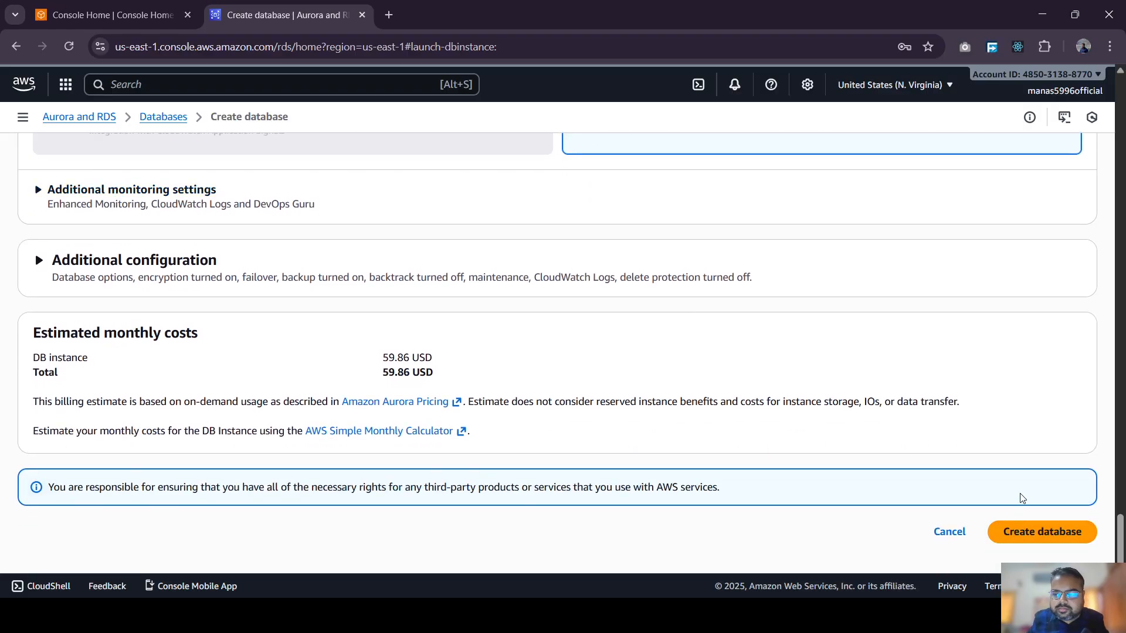
{"action": "left_click", "coordinate": [1033, 540]}
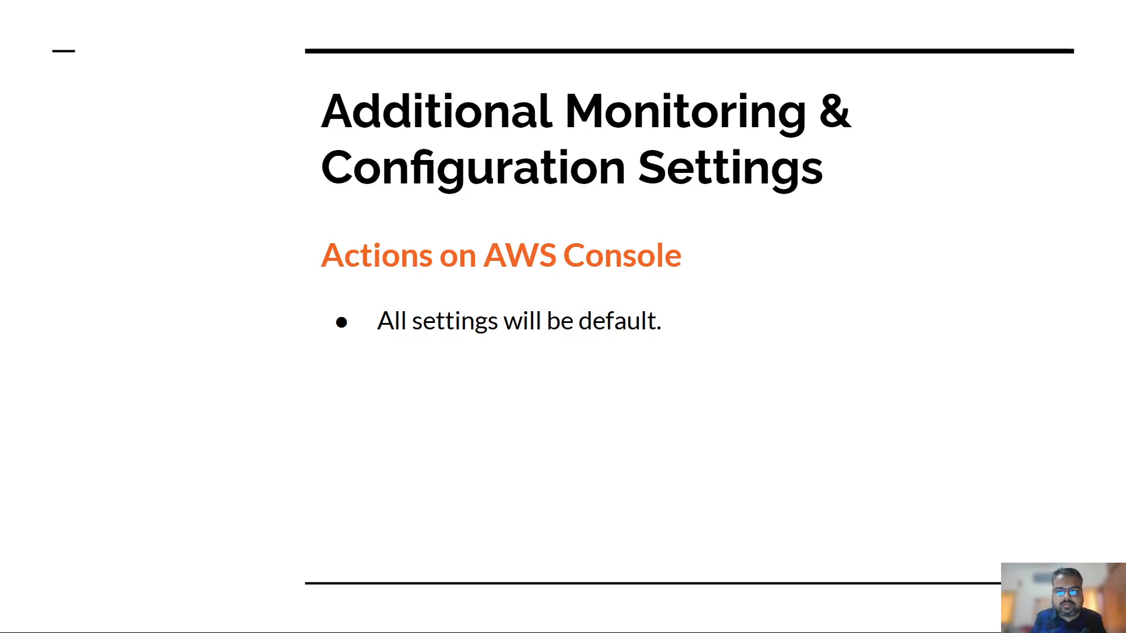
- Advance two slides, past Create Database to the cluster versus instance slide
{"action": "left_click", "coordinate": [615, 350]}
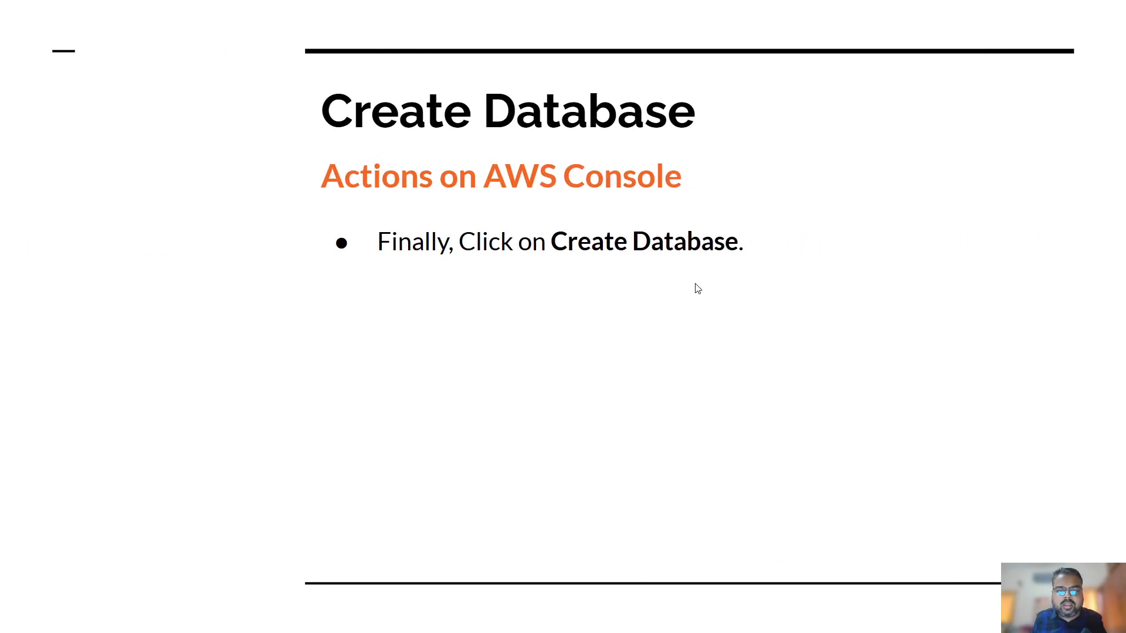
{"action": "left_click", "coordinate": [672, 302]}
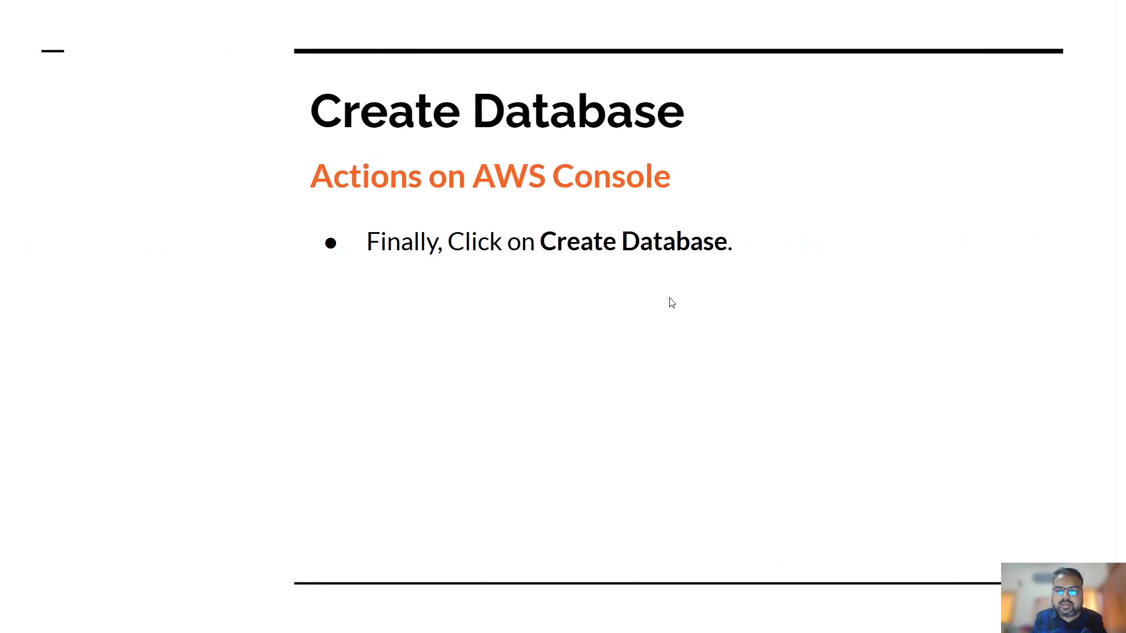
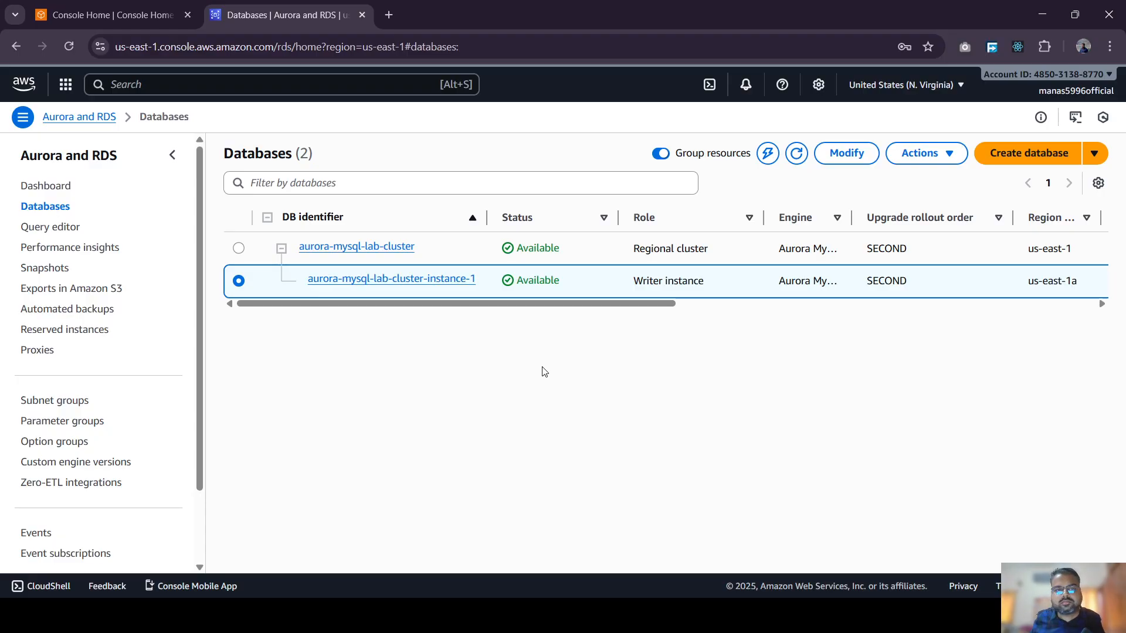
- Open aurora-mysql-lab-cluster and review its Writer and Reader endpoints under Connectivity & security
{"action": "left_click", "coordinate": [381, 243]}
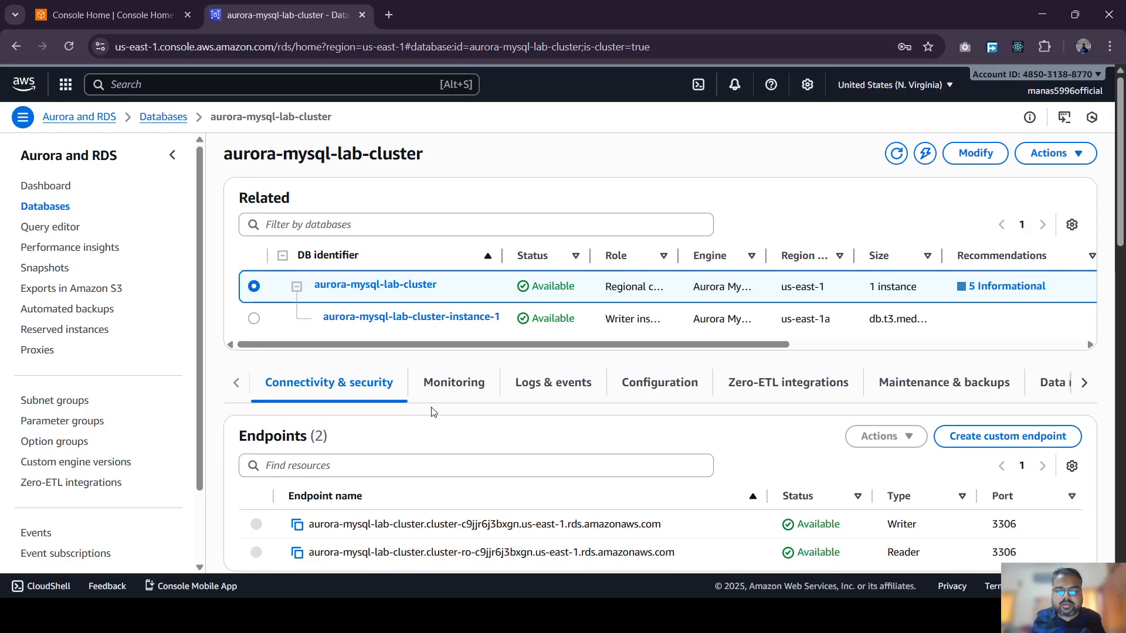
{"action": "scroll", "coordinate": [432, 411], "scroll_direction": "down", "scroll_amount": 4}
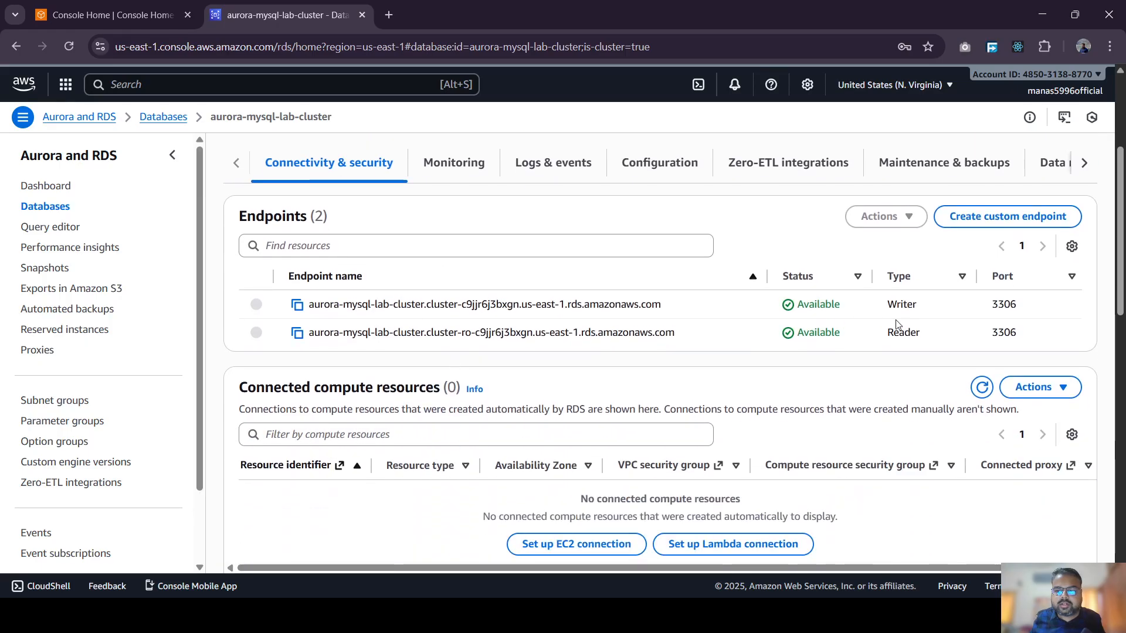
{"action": "scroll", "coordinate": [651, 396], "scroll_direction": "down", "scroll_amount": 2}
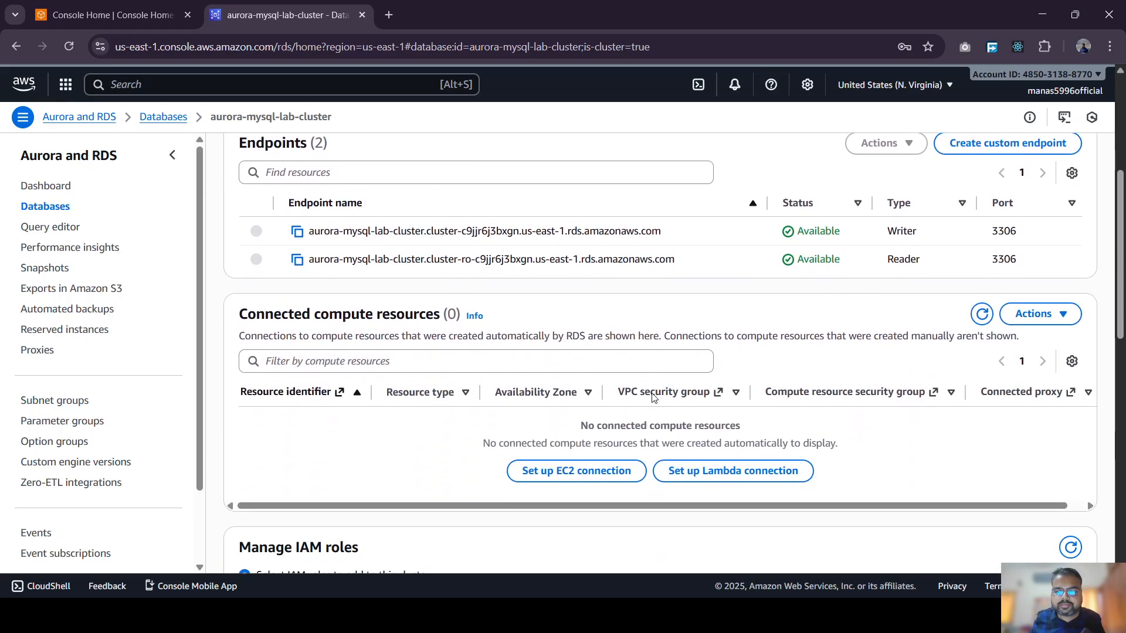
{"action": "scroll", "coordinate": [655, 399], "scroll_direction": "down", "scroll_amount": 3}
{"action": "scroll", "coordinate": [655, 399], "scroll_direction": "down", "scroll_amount": 8}
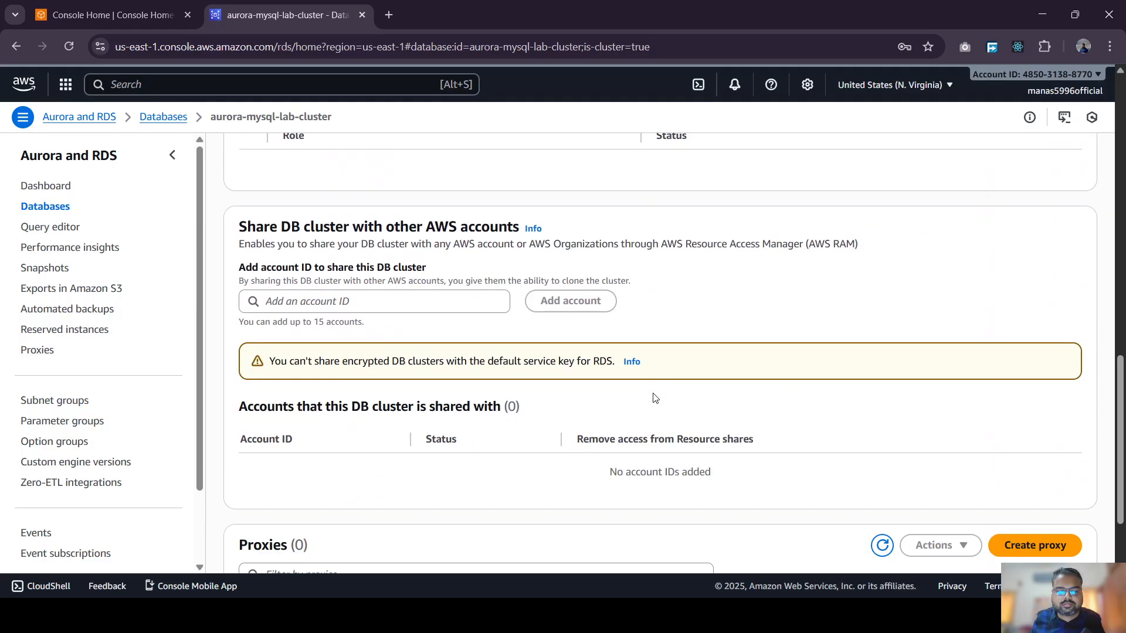
{"action": "scroll", "coordinate": [659, 407], "scroll_direction": "up", "scroll_amount": 15}
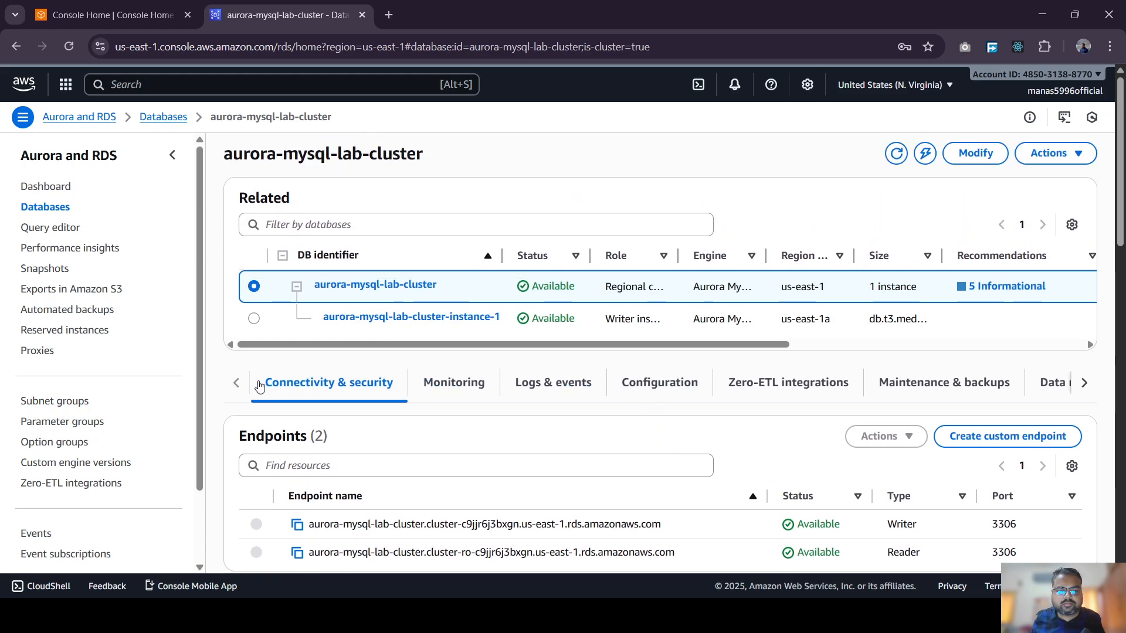
- Show the cluster's Configuration tab and highlight its Provisioned capacity type and engine 8.0.mysql_aurora.3.08.2
{"action": "left_click", "coordinate": [627, 396]}
{"action": "scroll", "coordinate": [626, 397], "scroll_direction": "down", "scroll_amount": 2}
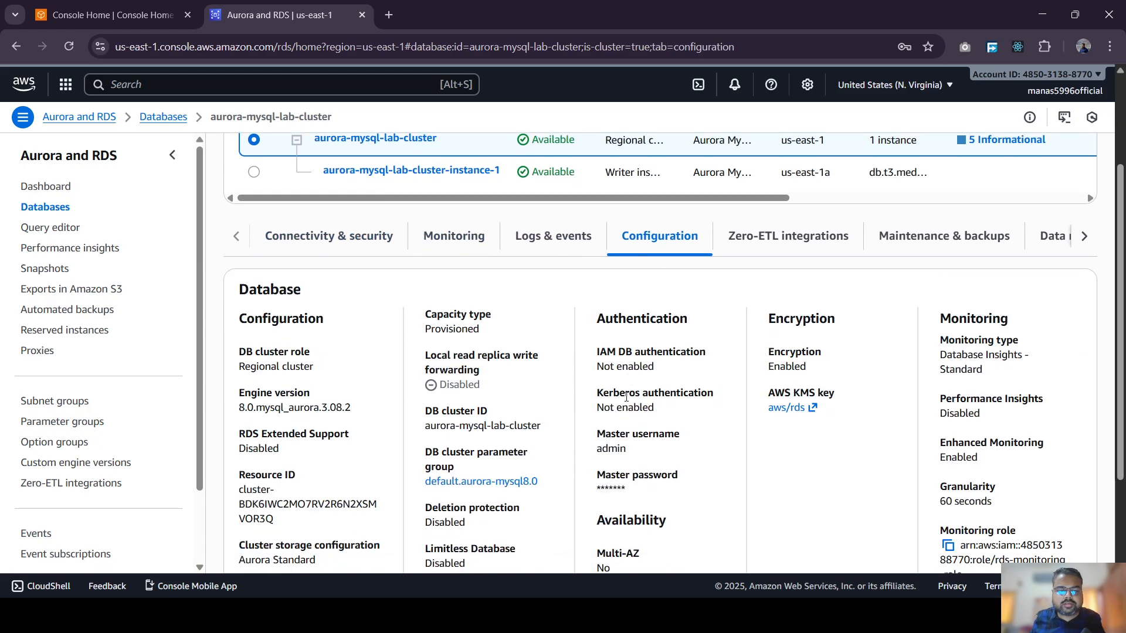
{"action": "scroll", "coordinate": [427, 359], "scroll_direction": "down", "scroll_amount": 1}
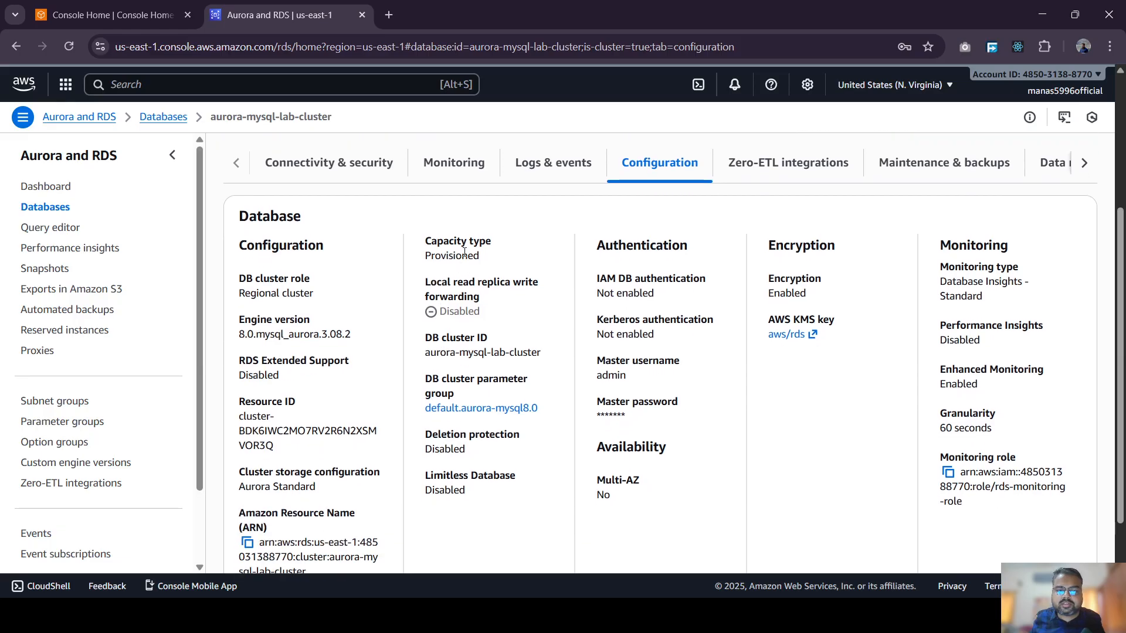
{"action": "double_click", "coordinate": [464, 255]}
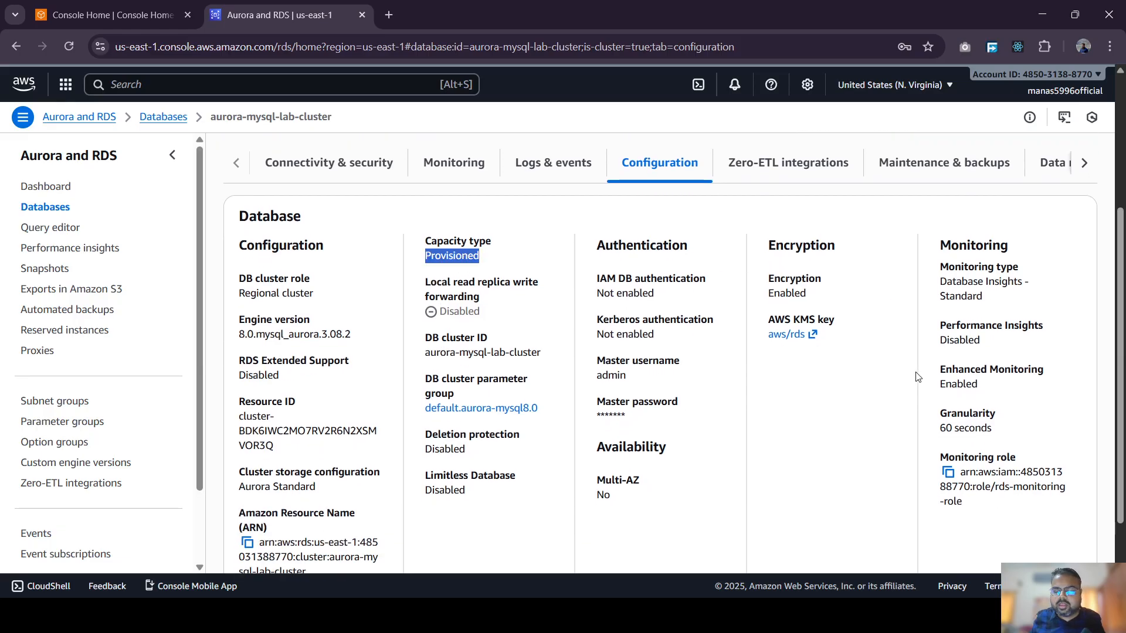
{"action": "scroll", "coordinate": [763, 370], "scroll_direction": "down", "scroll_amount": 1}
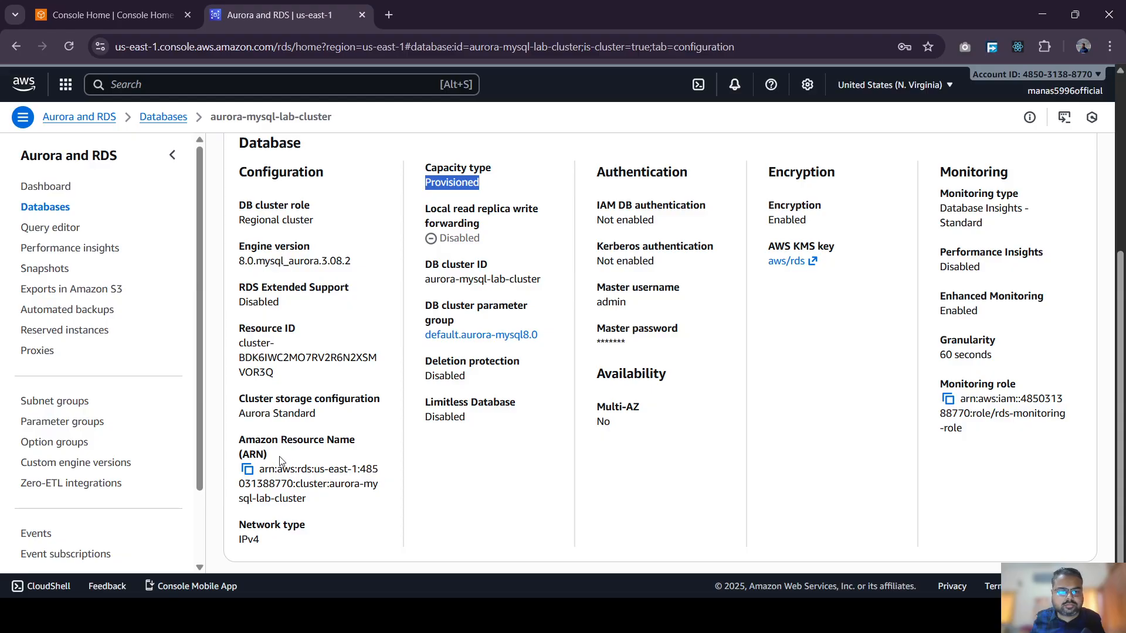
{"action": "scroll", "coordinate": [329, 342], "scroll_direction": "down", "scroll_amount": 1}
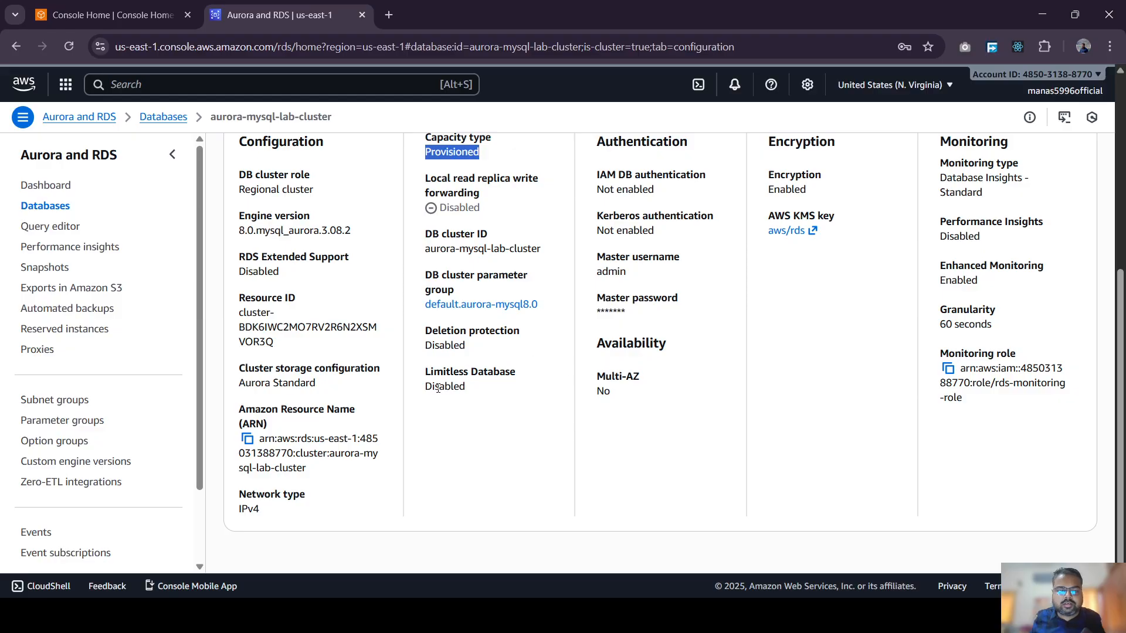
{"action": "scroll", "coordinate": [367, 313], "scroll_direction": "up", "scroll_amount": 3}
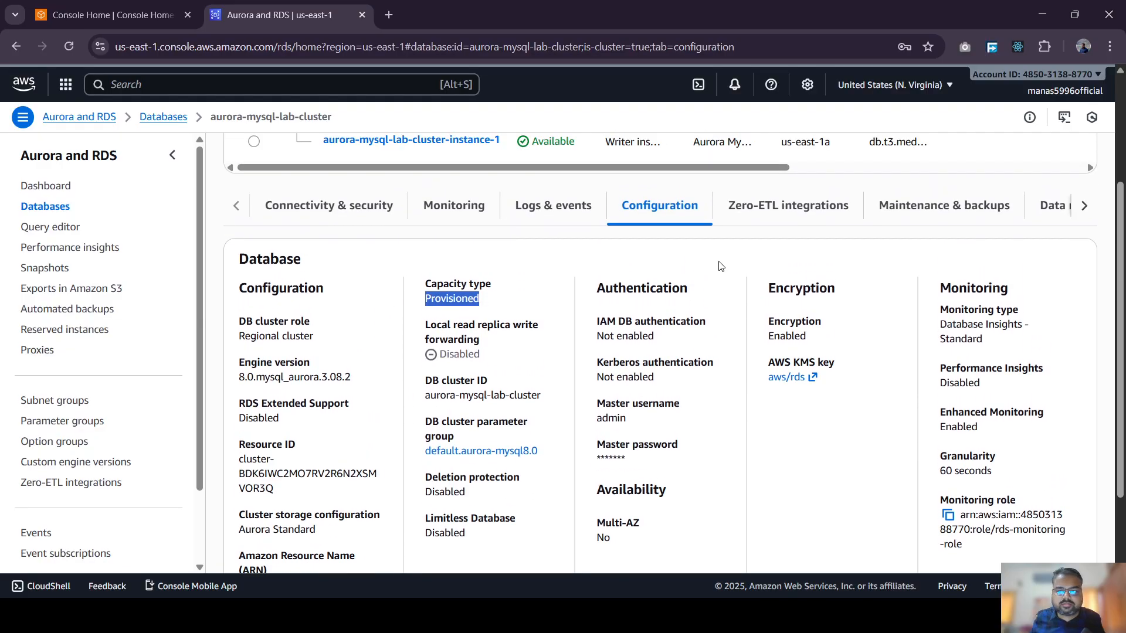
{"action": "scroll", "coordinate": [645, 305], "scroll_direction": "up", "scroll_amount": 3}
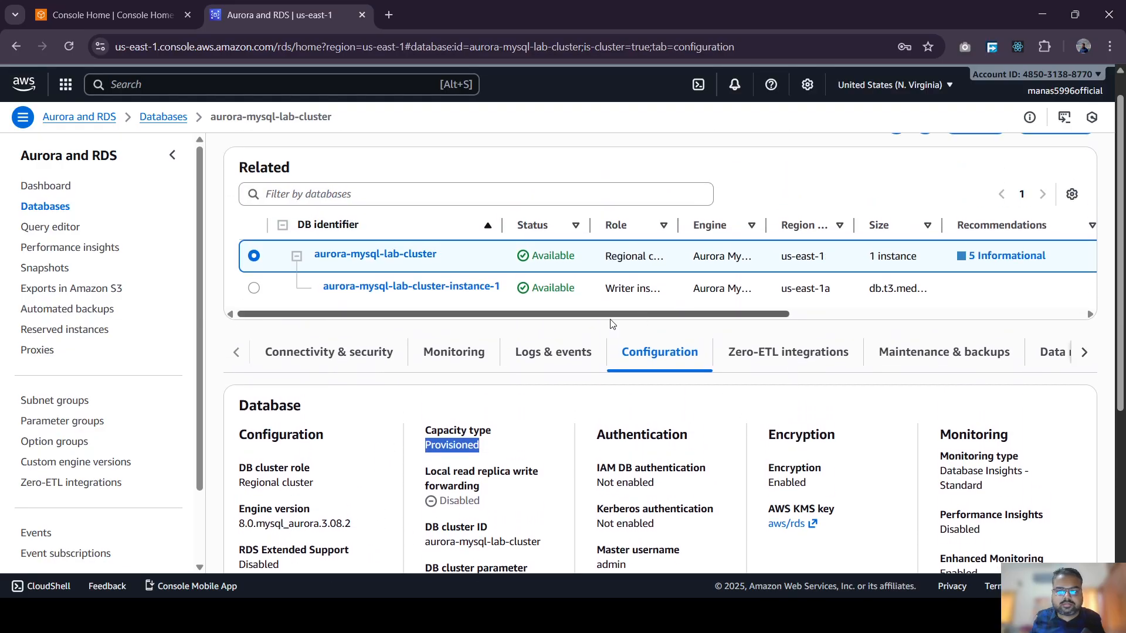
- Check instance-1's endpoint on port 3306, then go back to the cluster's Writer and Reader endpoints
{"action": "left_click", "coordinate": [360, 258]}
{"action": "left_click", "coordinate": [393, 283]}
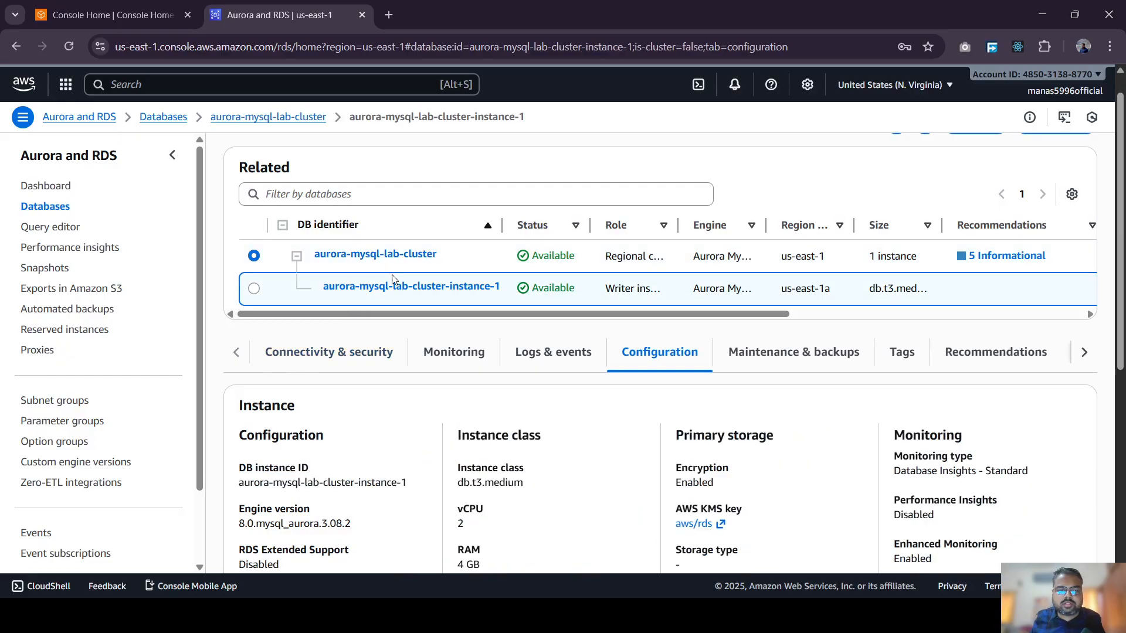
{"action": "left_click", "coordinate": [342, 350]}
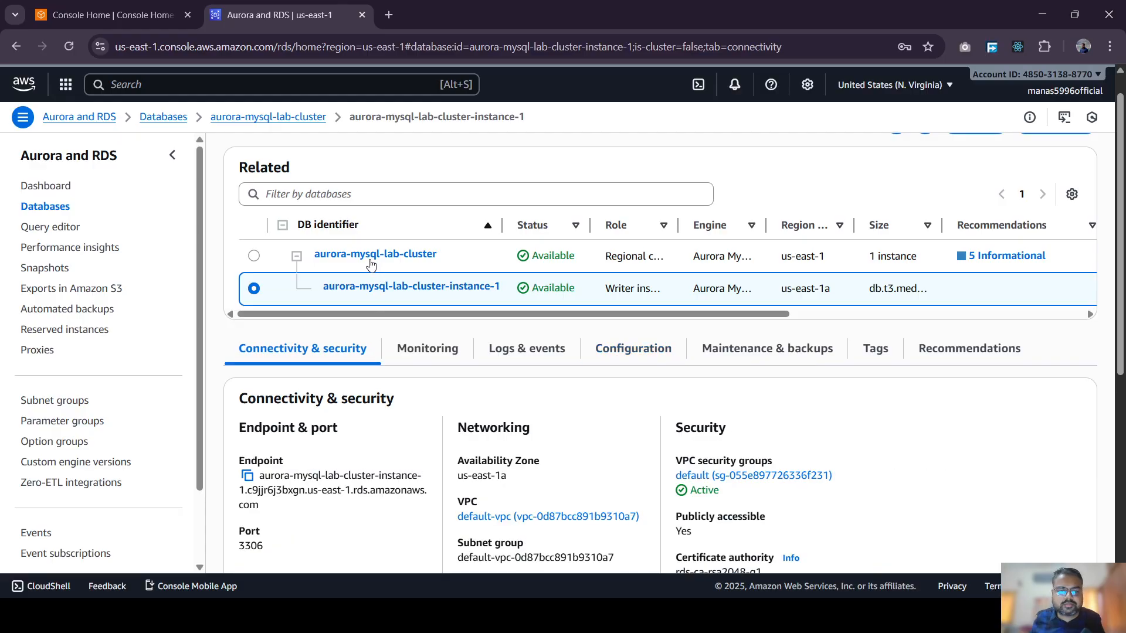
{"action": "scroll", "coordinate": [351, 369], "scroll_direction": "down", "scroll_amount": 2}
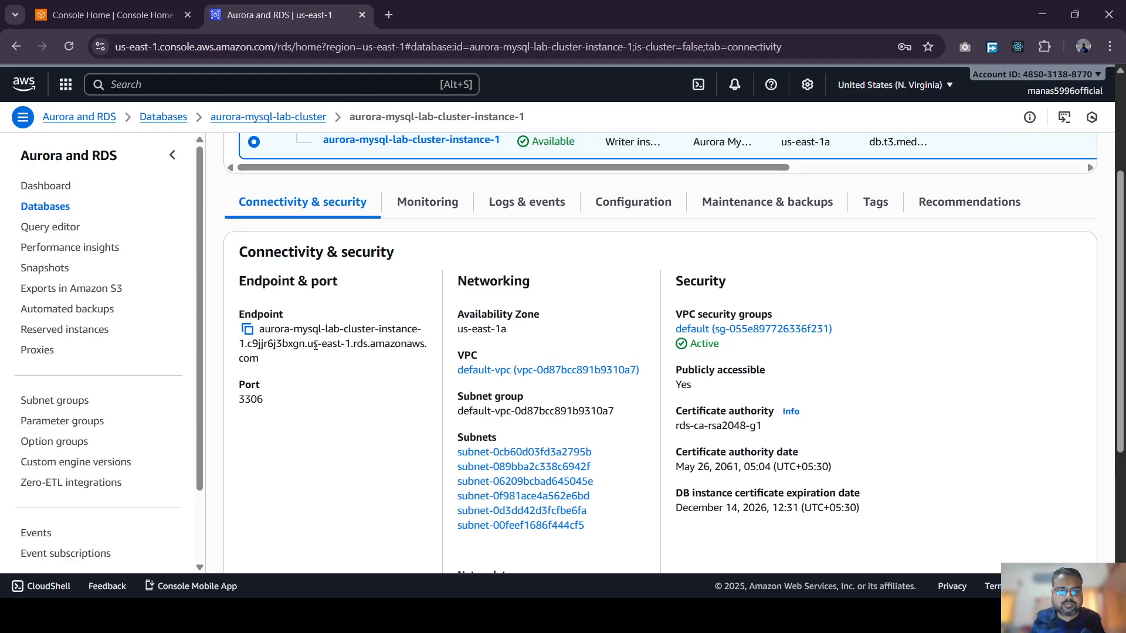
{"action": "scroll", "coordinate": [329, 329], "scroll_direction": "up", "scroll_amount": 1}
{"action": "left_click", "coordinate": [254, 183]}
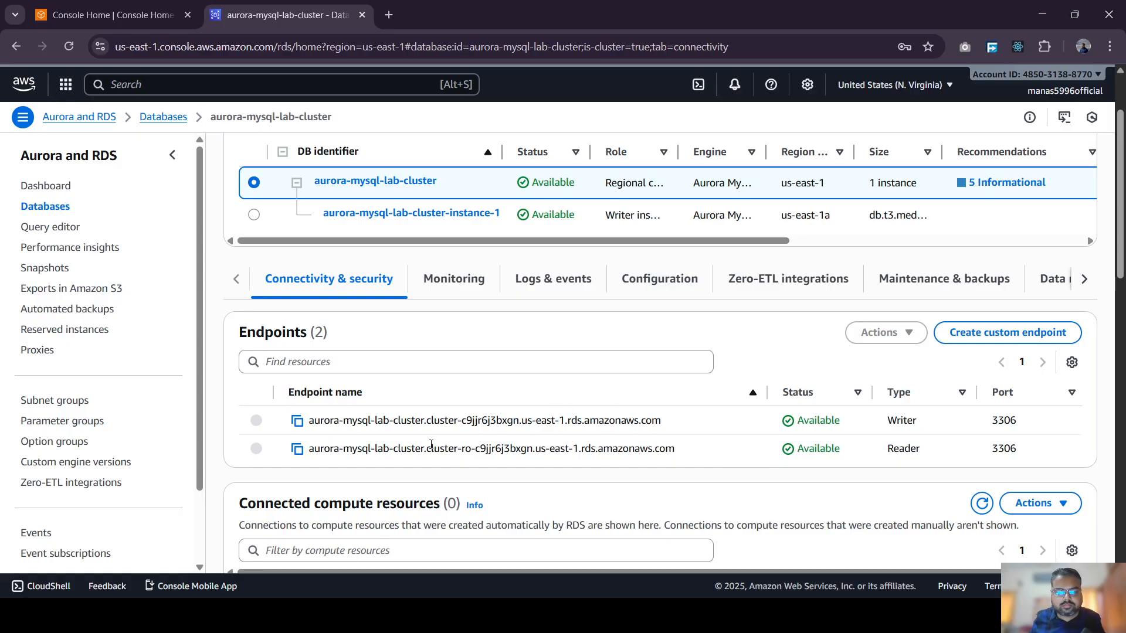
- Telnet to the copied writer endpoint on port 3306, confirm the MySQL 8.0.39 handshake, then close Command Prompt
{"action": "left_click", "coordinate": [298, 422]}
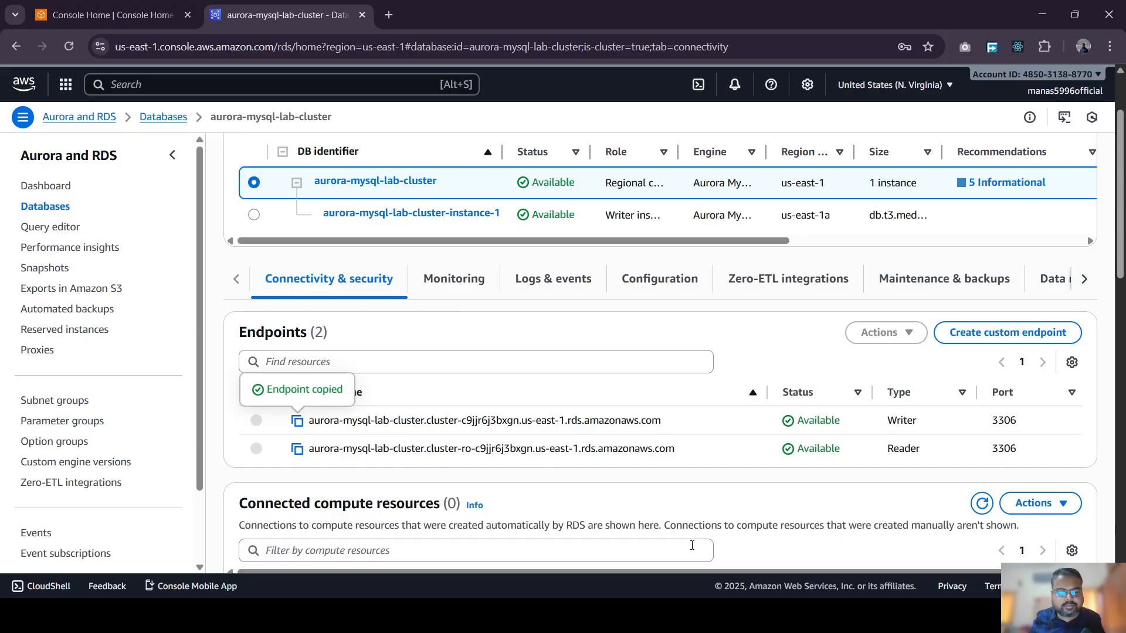
{"action": "key", "text": "alt+Tab"}
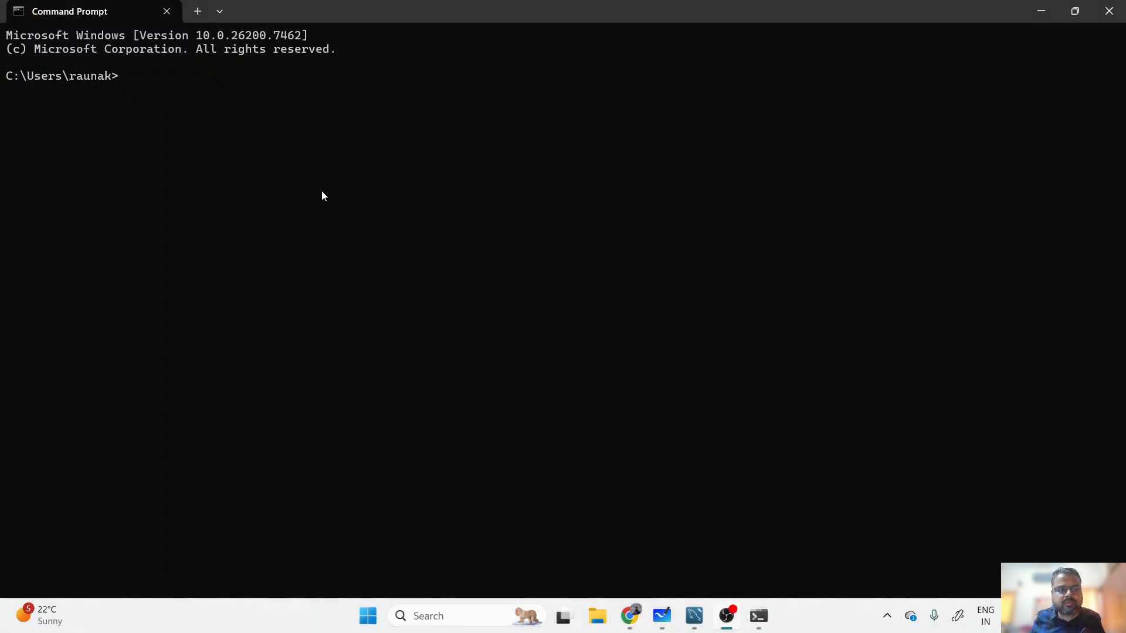
{"action": "type", "text": "te"}
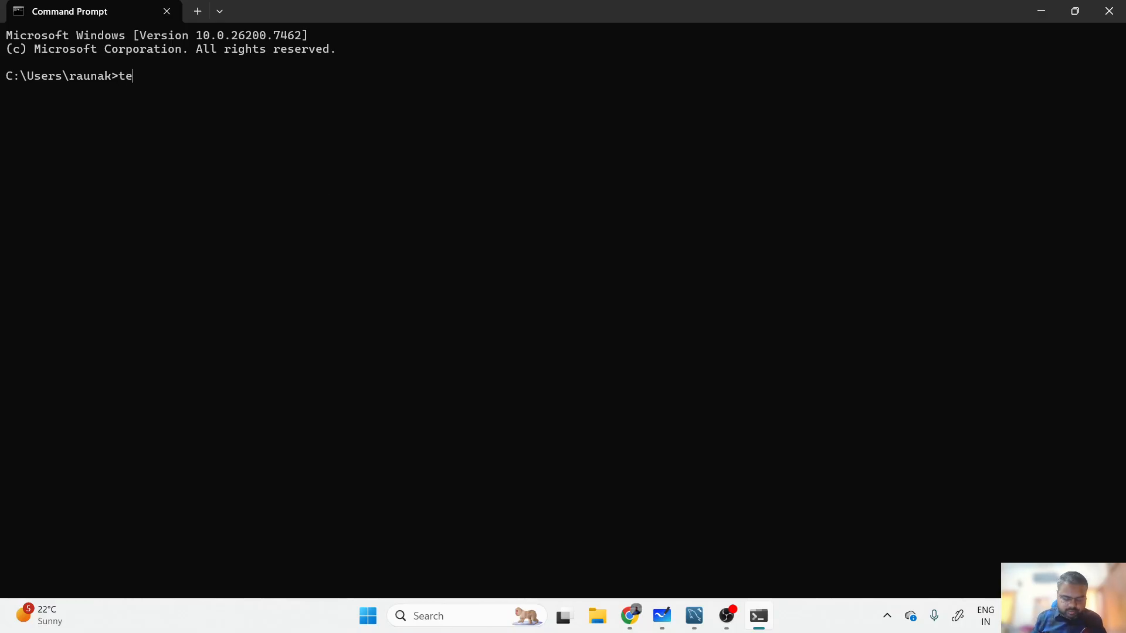
{"action": "type", "text": "lnet"}
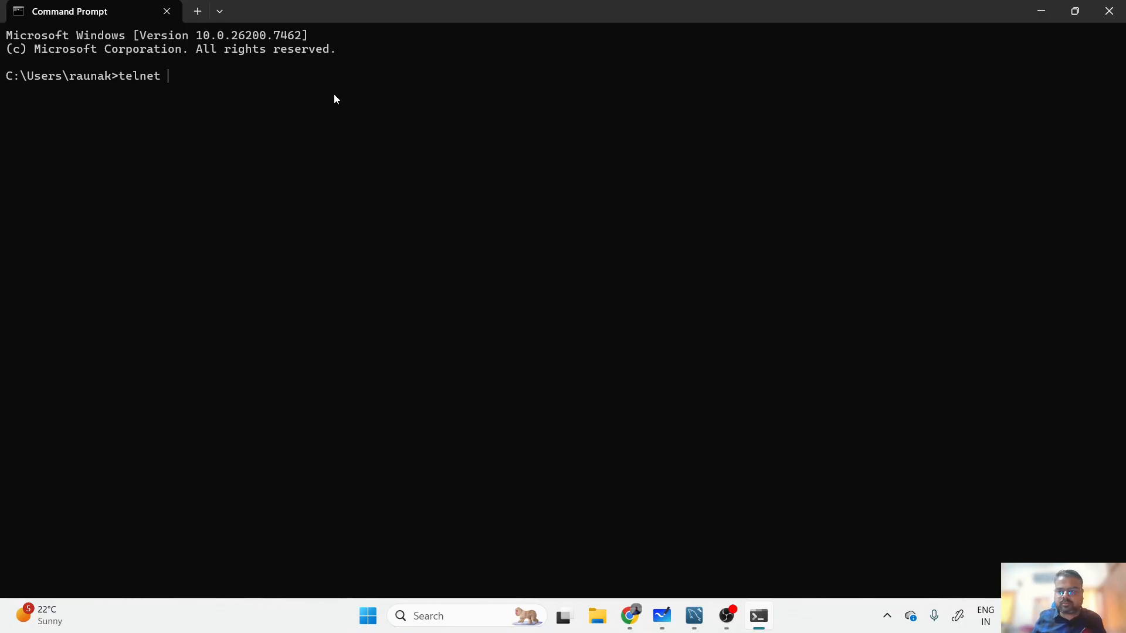
{"action": "key", "text": "ctrl+v"}
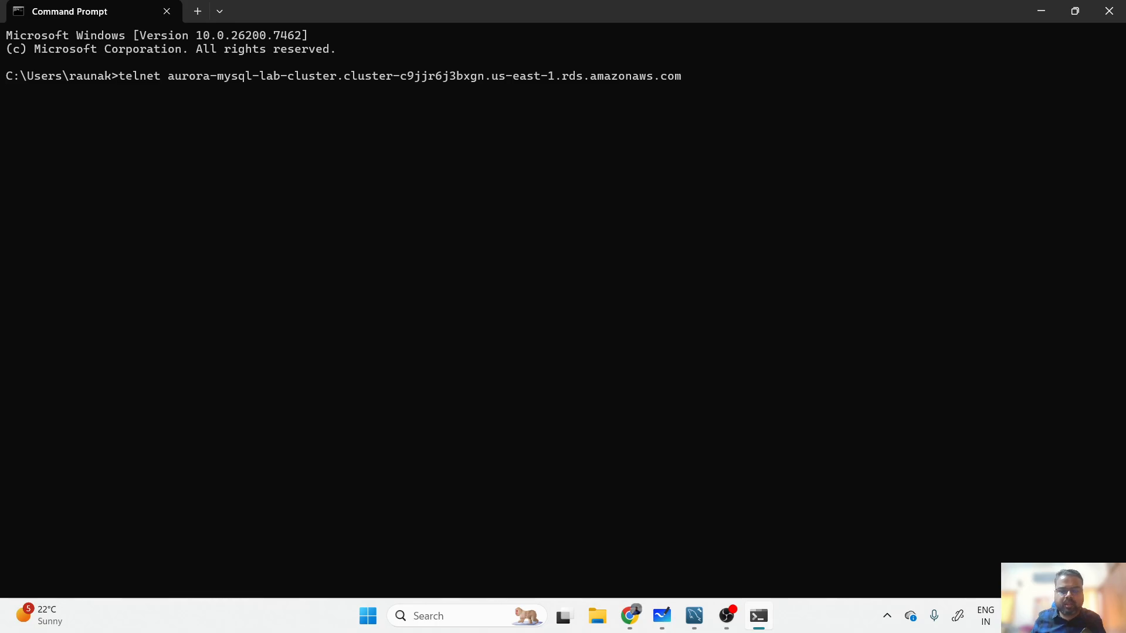
{"action": "mouse_move", "coordinate": [629, 616]}
{"action": "left_click", "coordinate": [785, 542]}
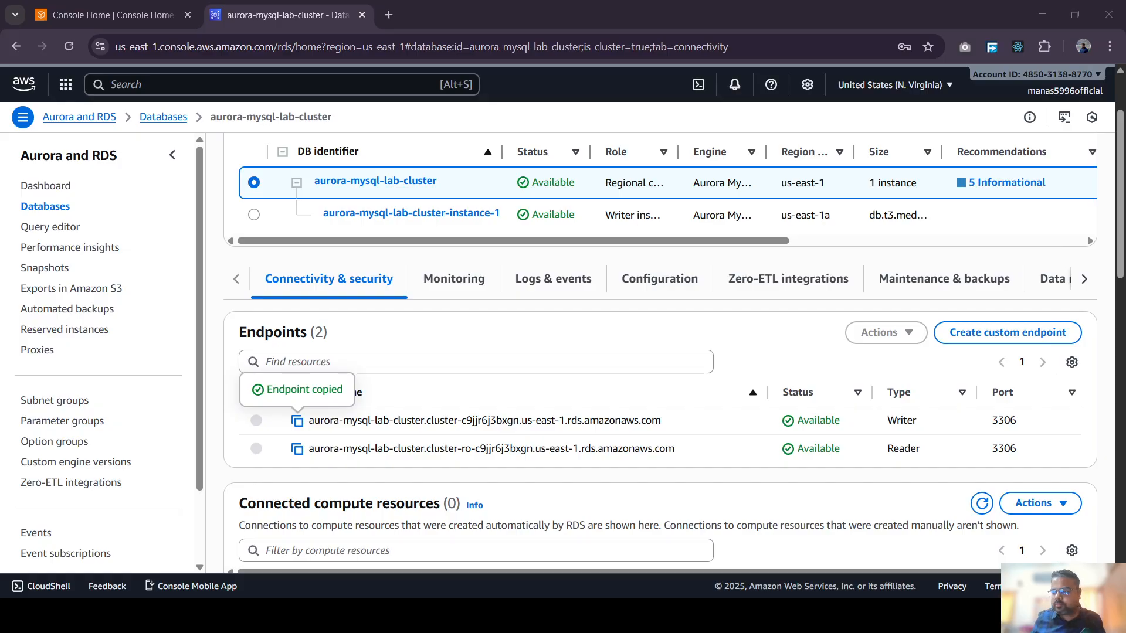
{"action": "key", "text": "alt+Tab"}
{"action": "type", "text": "33"}
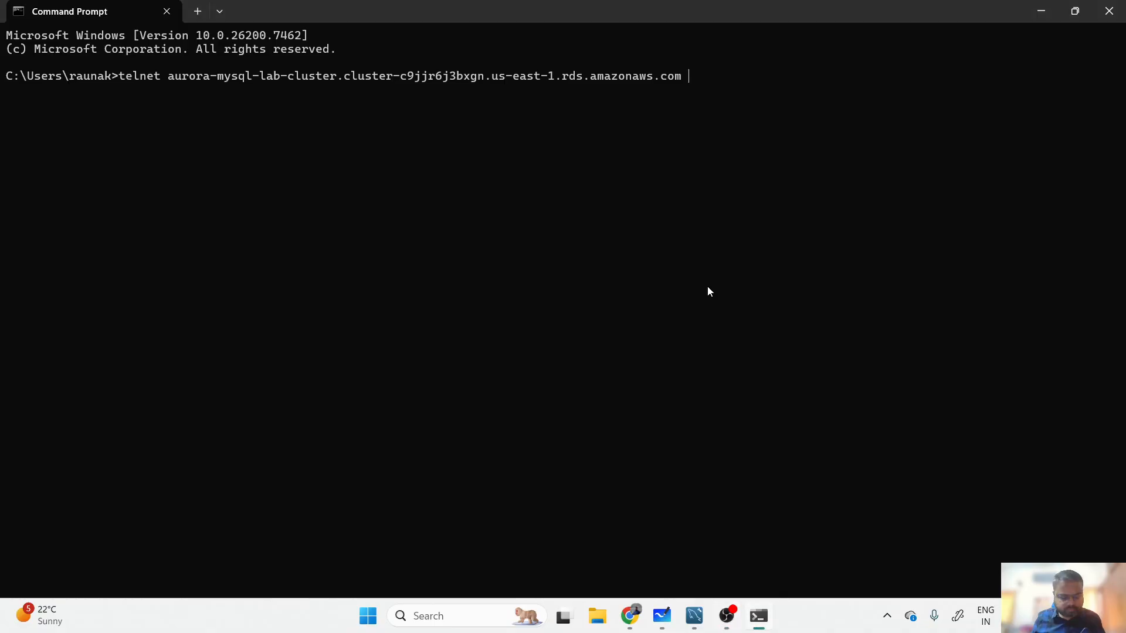
{"action": "type", "text": "06"}
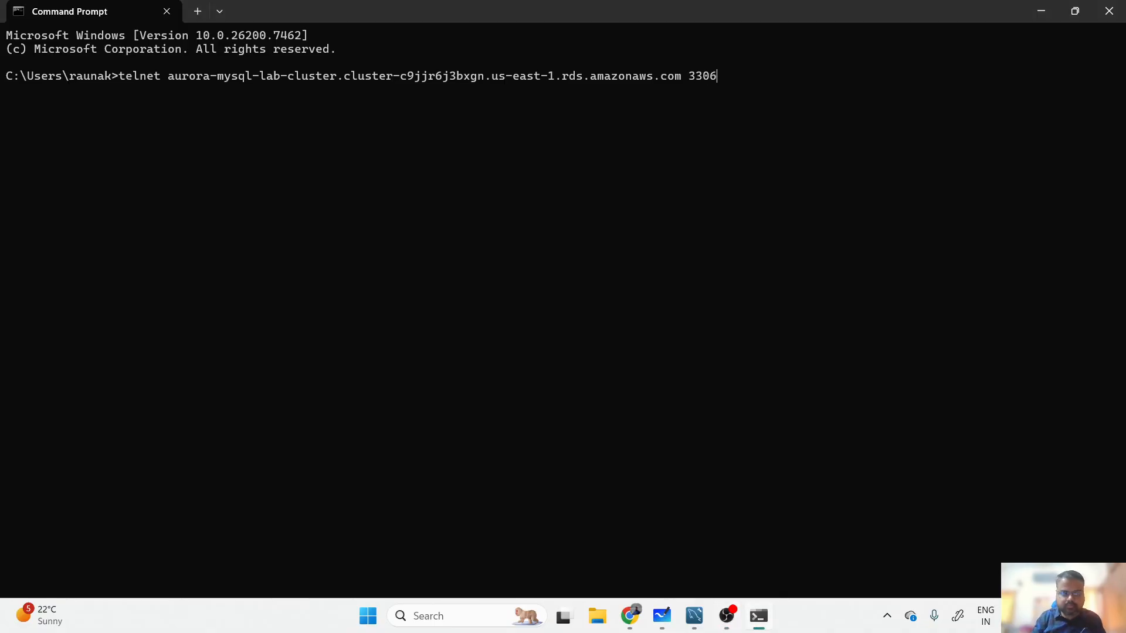
{"action": "key", "text": "Return"}
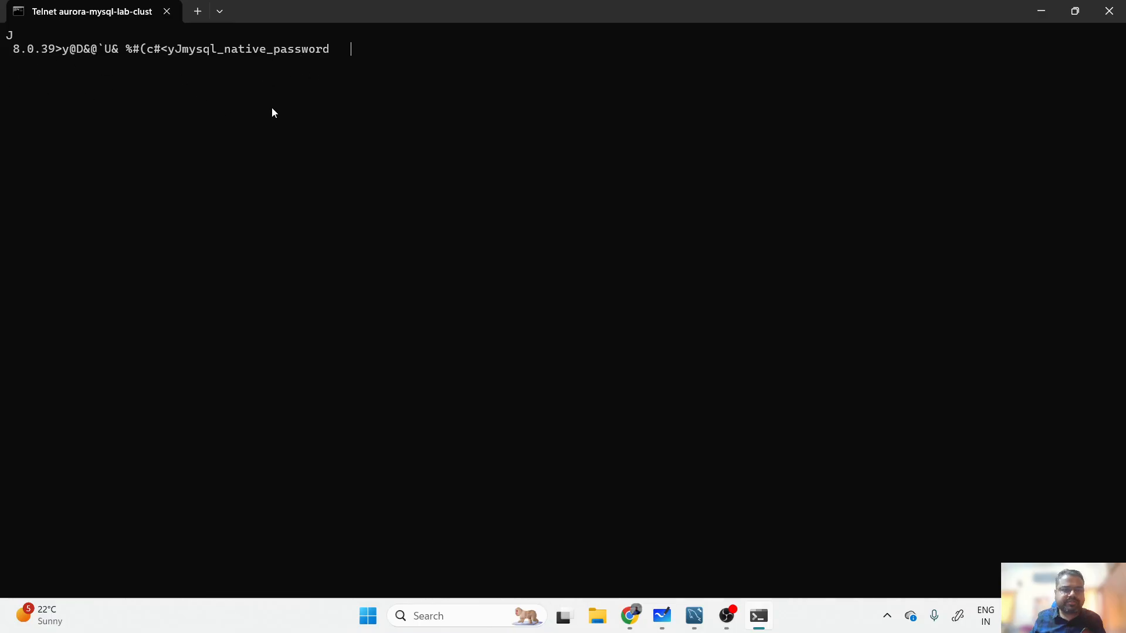
{"action": "left_click", "coordinate": [1103, 18]}
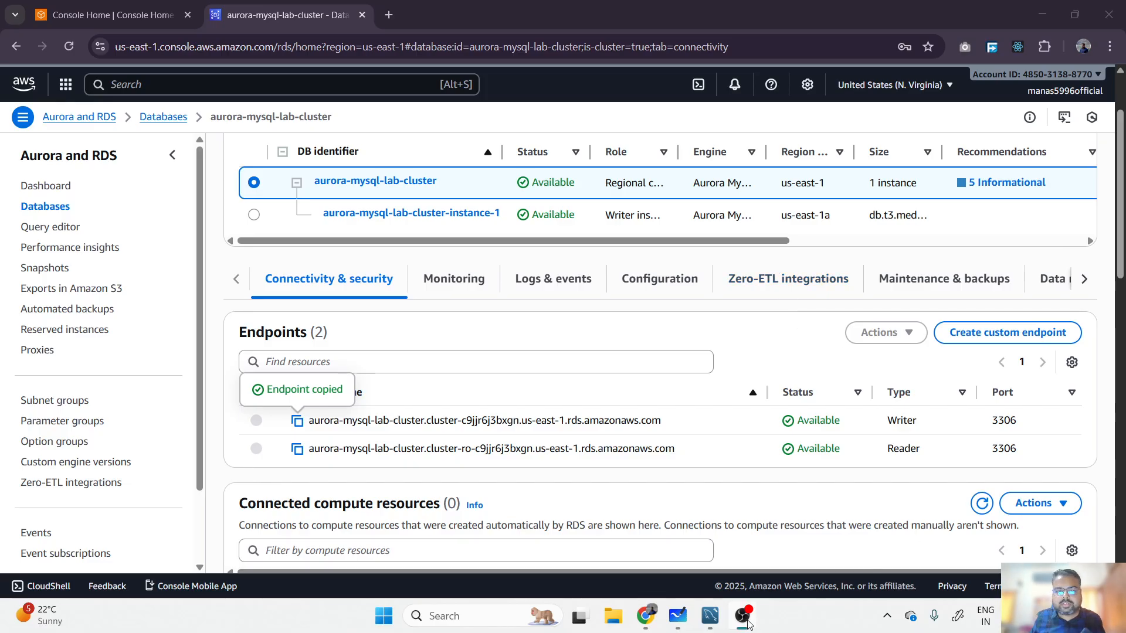
- In MySQL Workbench, start a new connection named 'aurora lab - connection'
{"action": "mouse_move", "coordinate": [746, 622]}
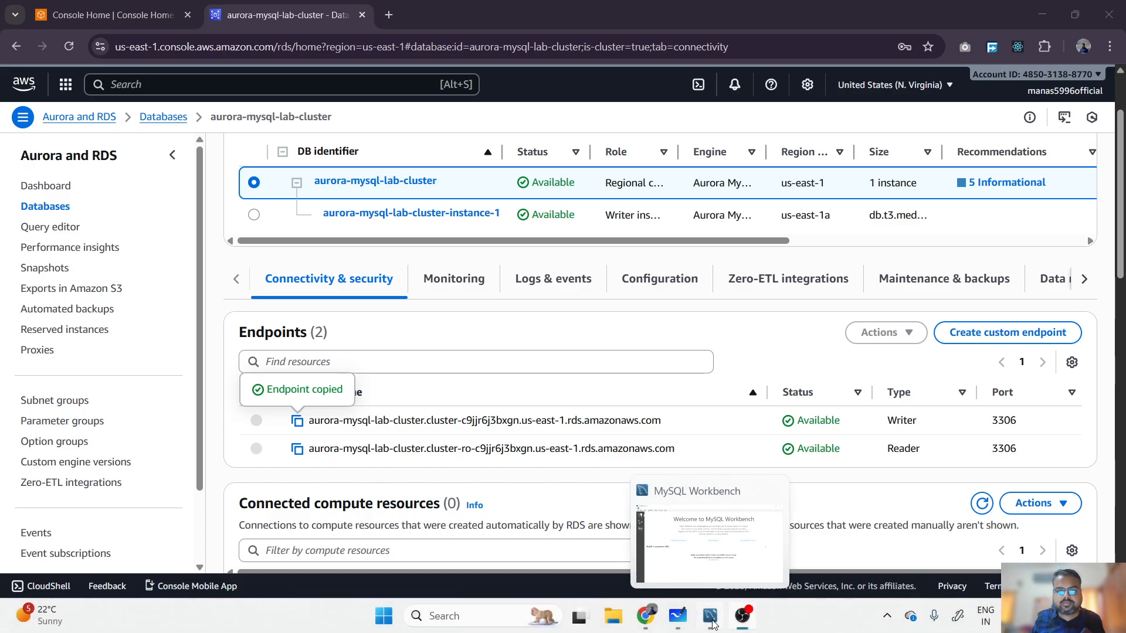
{"action": "left_click", "coordinate": [696, 579]}
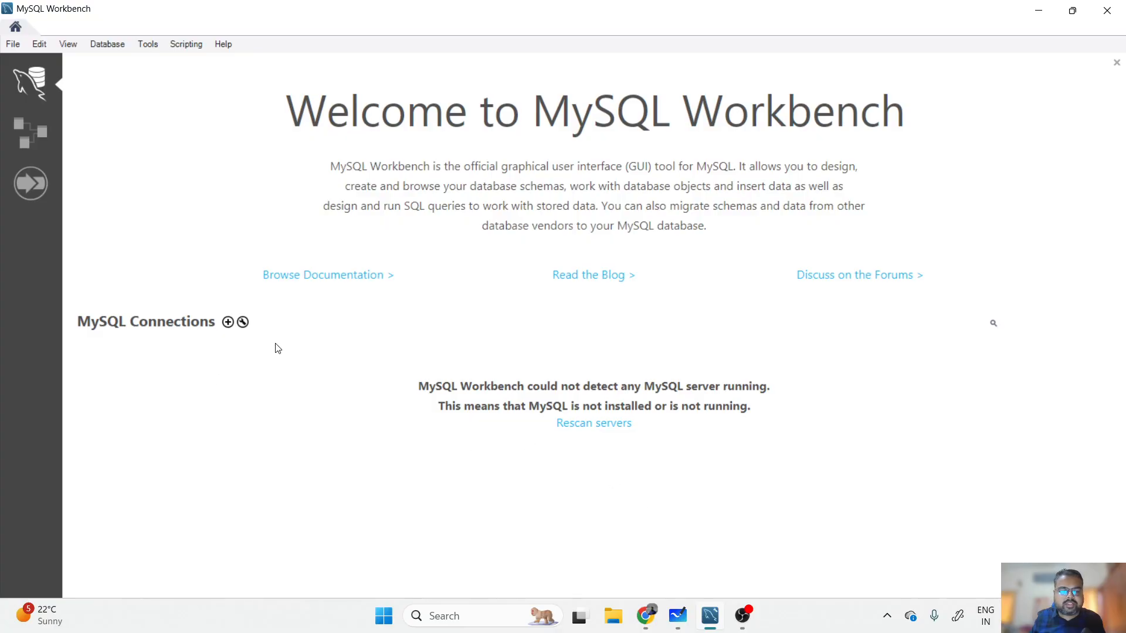
{"action": "left_click", "coordinate": [227, 323]}
{"action": "left_click", "coordinate": [450, 157]}
{"action": "type", "text": "aurora"}
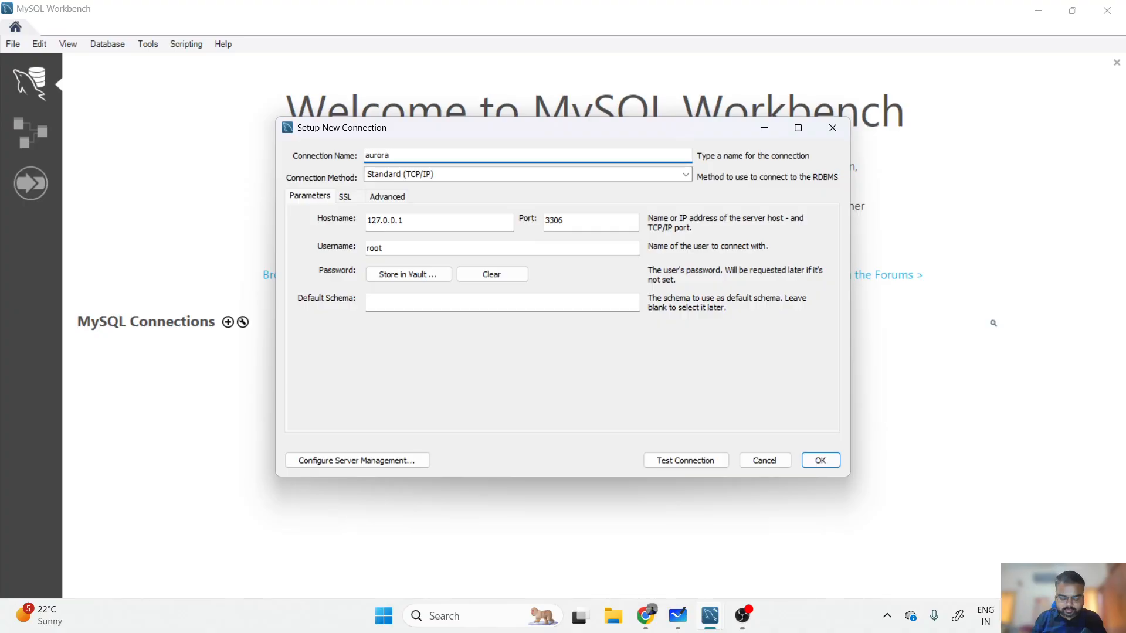
{"action": "type", "text": " lab - connection"}
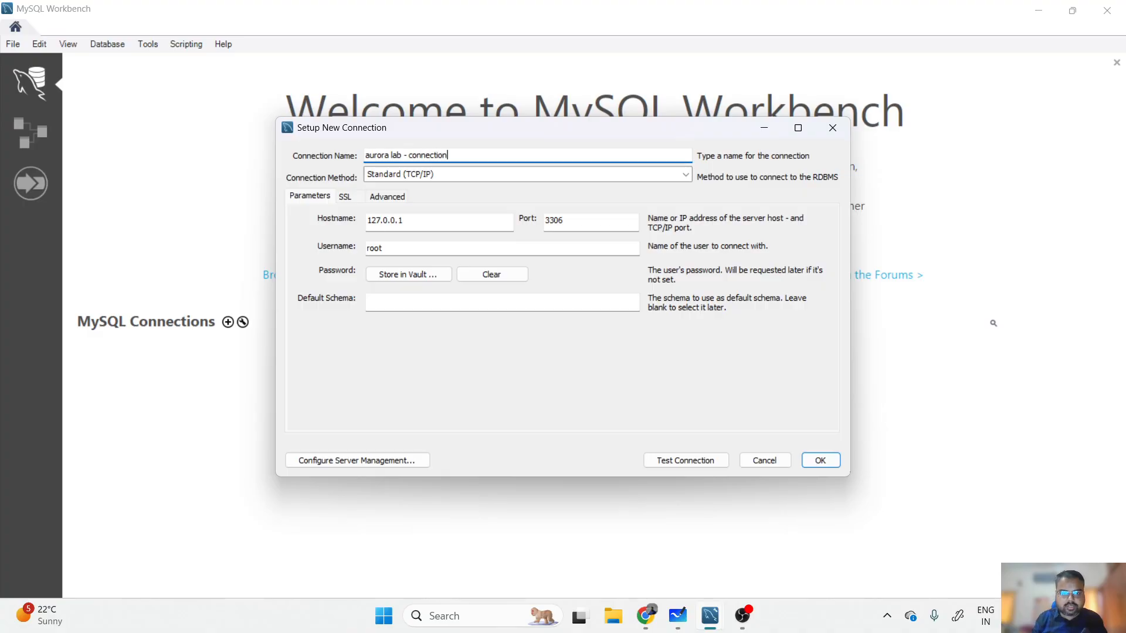
- Set the cluster's writer endpoint as Hostname and admin as Username, ready to store the password
{"action": "double_click", "coordinate": [423, 229]}
{"action": "key", "text": "ctrl+v"}
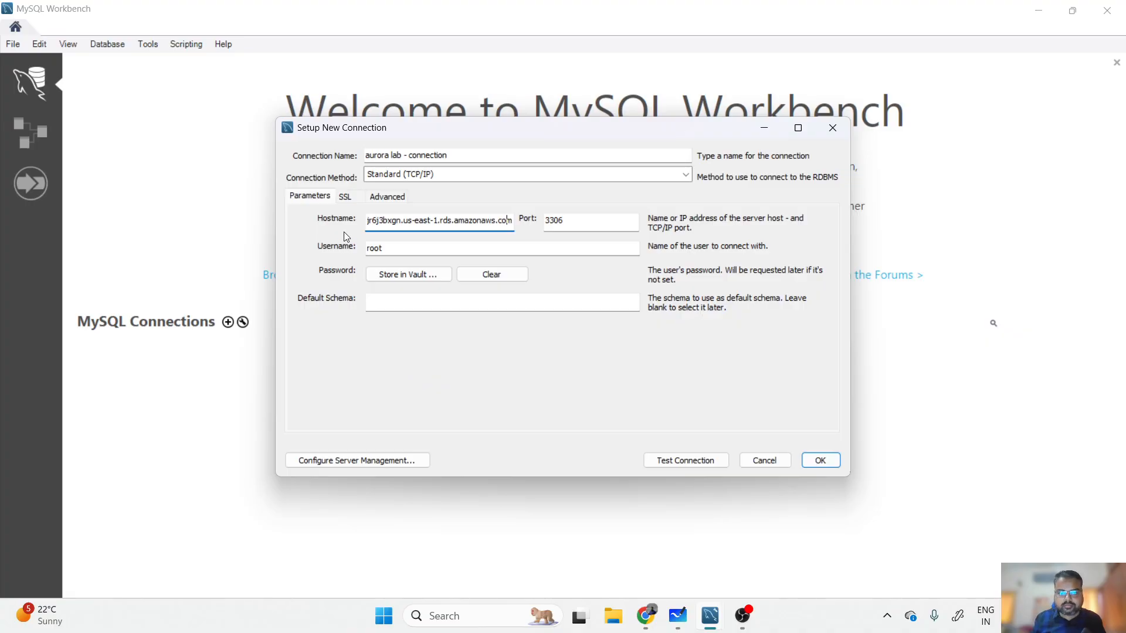
{"action": "key", "text": "Left"}
{"action": "key", "text": "Left"}
{"action": "key", "text": "Left"}
{"action": "key", "text": "Left"}
{"action": "key", "text": "Left"}
{"action": "key", "text": "Left"}
{"action": "key", "text": "Left"}
{"action": "key", "text": "Left"}
{"action": "key", "text": "Left"}
{"action": "key", "text": "Left"}
{"action": "key", "text": "Left"}
{"action": "key", "text": "Left"}
{"action": "key", "text": "Left"}
{"action": "key", "text": "Left"}
{"action": "key", "text": "Left"}
{"action": "key", "text": "Left"}
{"action": "key", "text": "Left"}
{"action": "key", "text": "Left"}
{"action": "key", "text": "Left"}
{"action": "key", "text": "Left"}
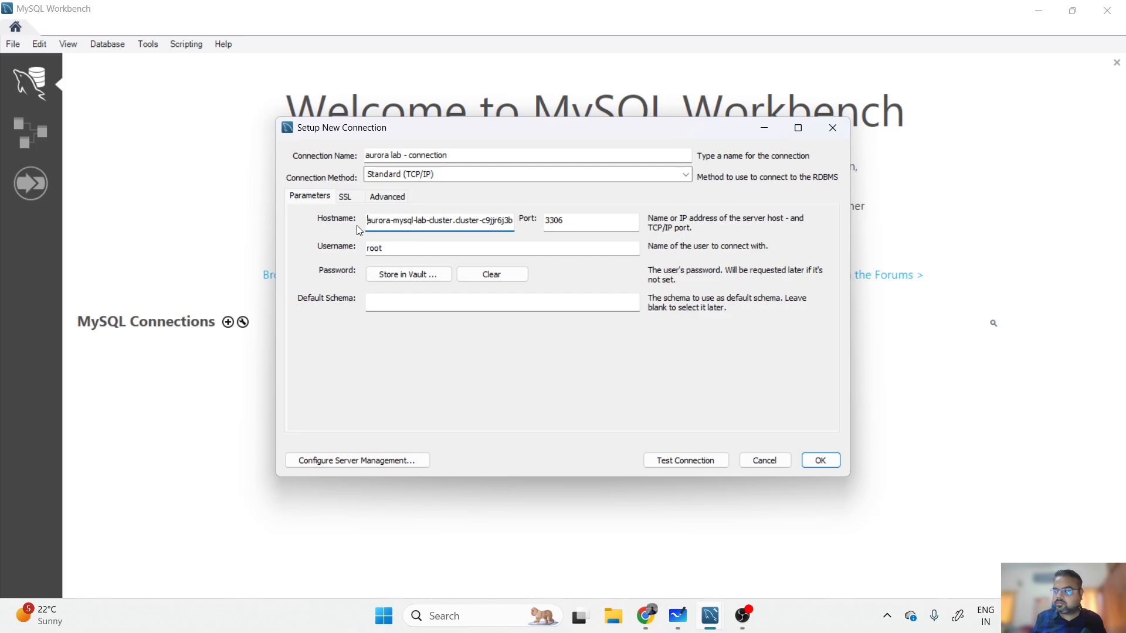
{"action": "double_click", "coordinate": [382, 248]}
{"action": "type", "text": "admin"}
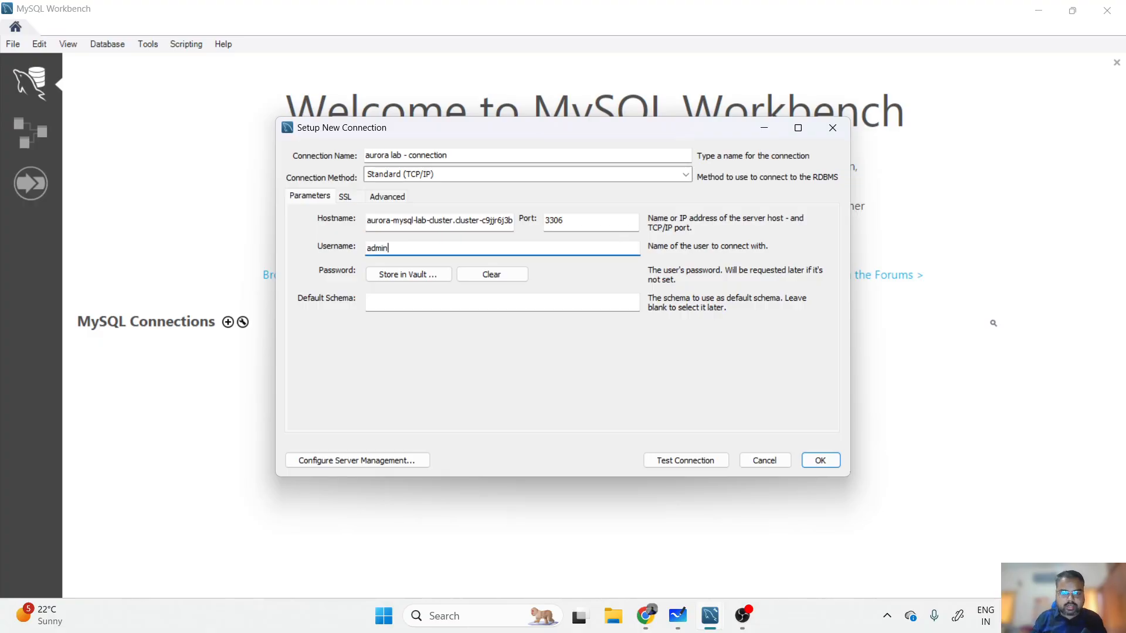
{"action": "left_click", "coordinate": [407, 276]}
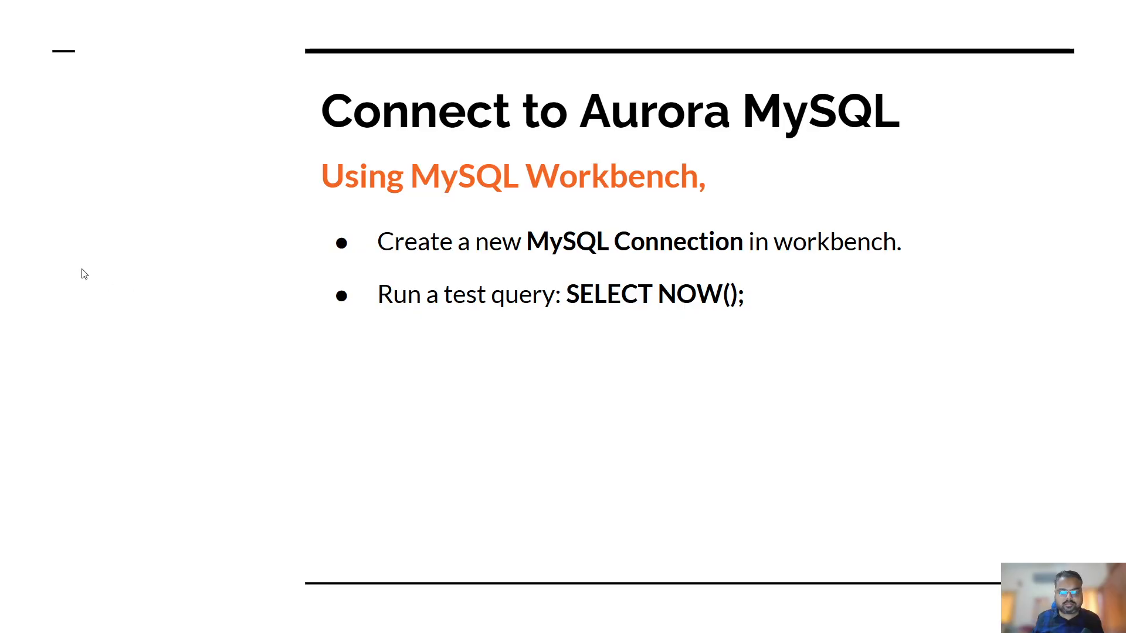
- Step back to the DB Cluster Settings slide for the master credentials, then return to the Workbench password prompt
{"action": "key", "text": "Left"}
{"action": "key", "text": "Left"}
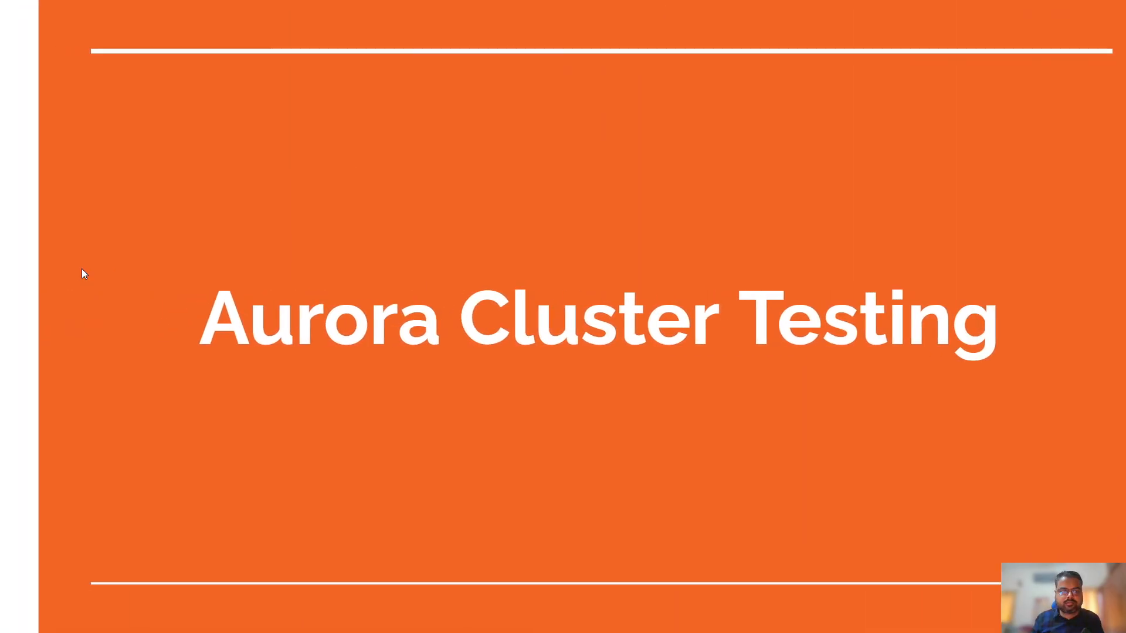
{"action": "key", "text": "Left"}
{"action": "key", "text": "Left"}
{"action": "key", "text": "Left"}
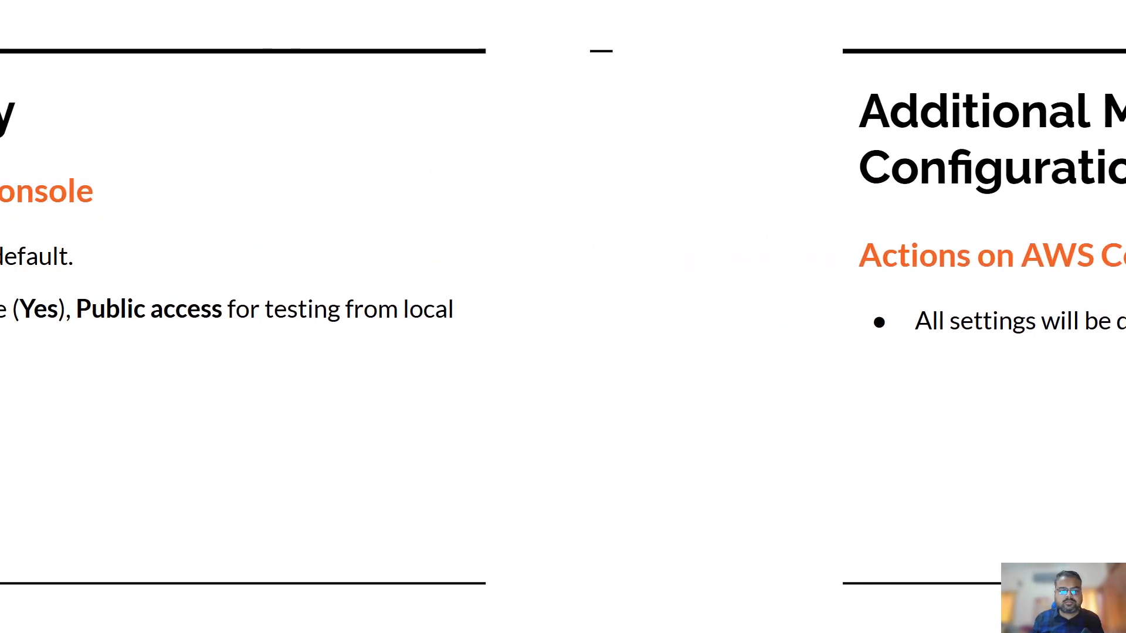
{"action": "key", "text": "Left"}
{"action": "key", "text": "Left"}
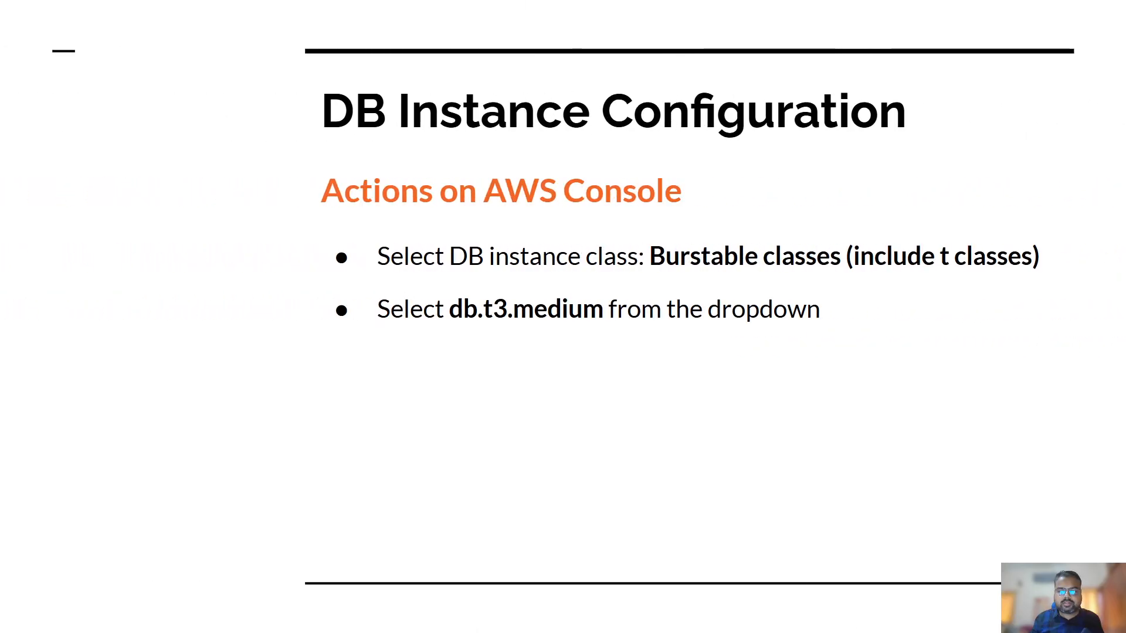
{"action": "key", "text": "Left"}
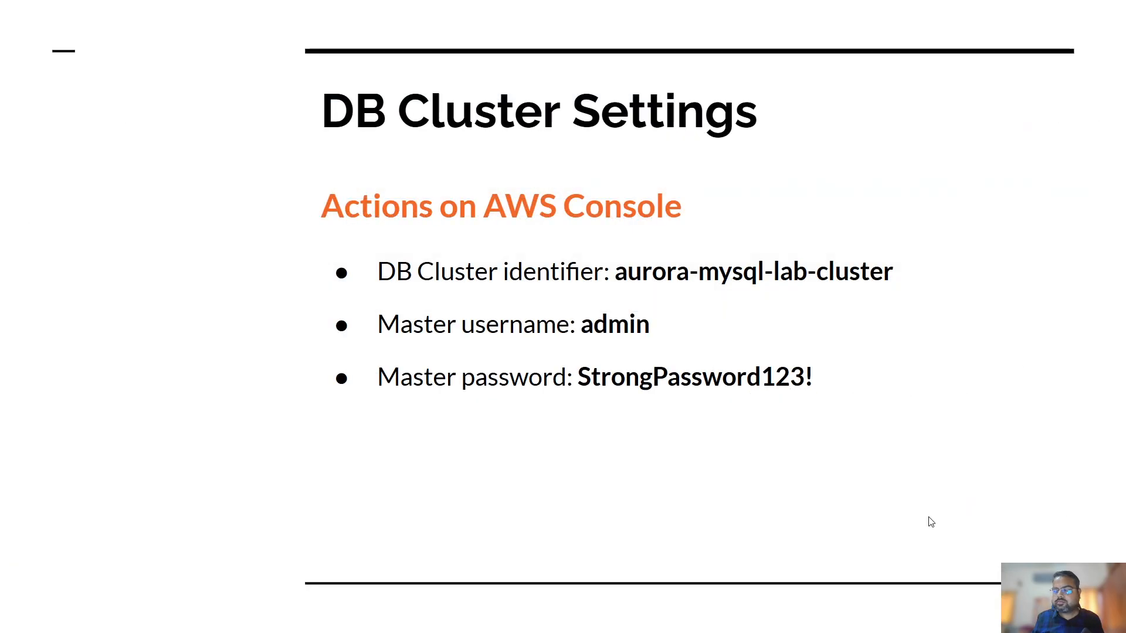
{"action": "key", "text": "alt+Tab"}
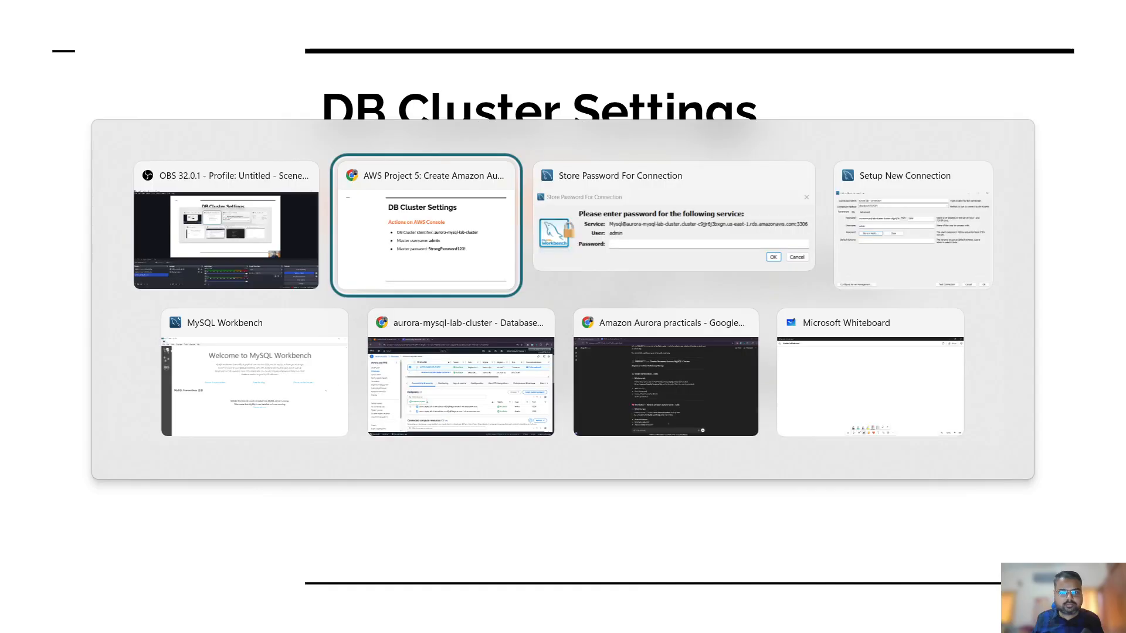
{"action": "key", "text": "Tab"}
{"action": "key", "text": "Tab"}
{"action": "key", "text": "Tab"}
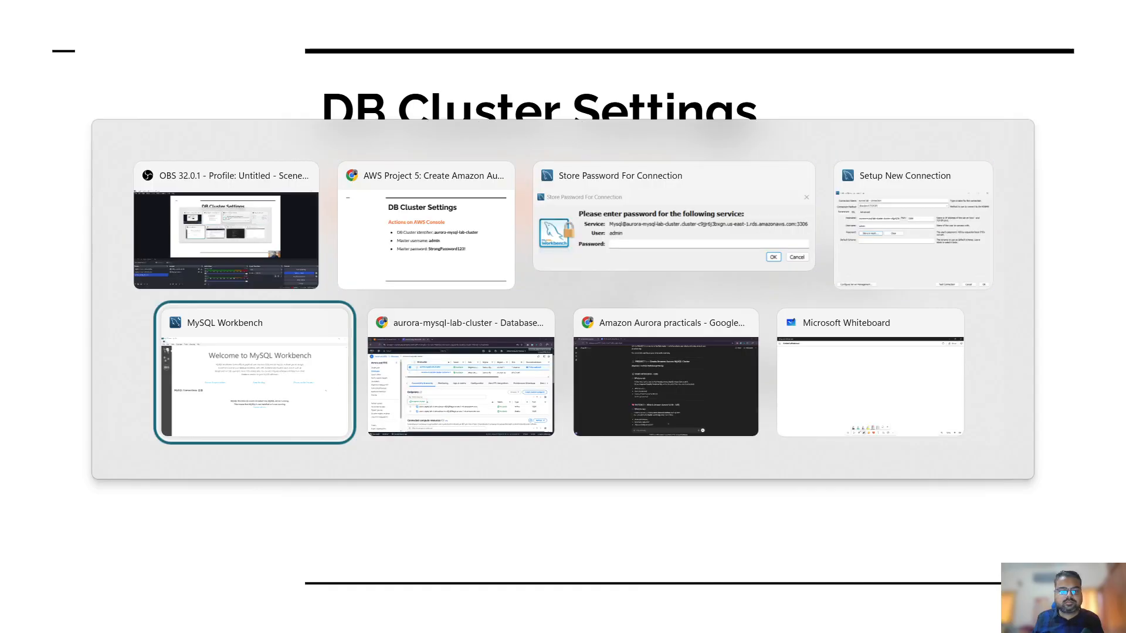
{"action": "key", "text": "Tab"}
{"action": "key", "text": "Tab"}
{"action": "key", "text": "Tab"}
{"action": "key", "text": "Tab"}
{"action": "key", "text": "Tab"}
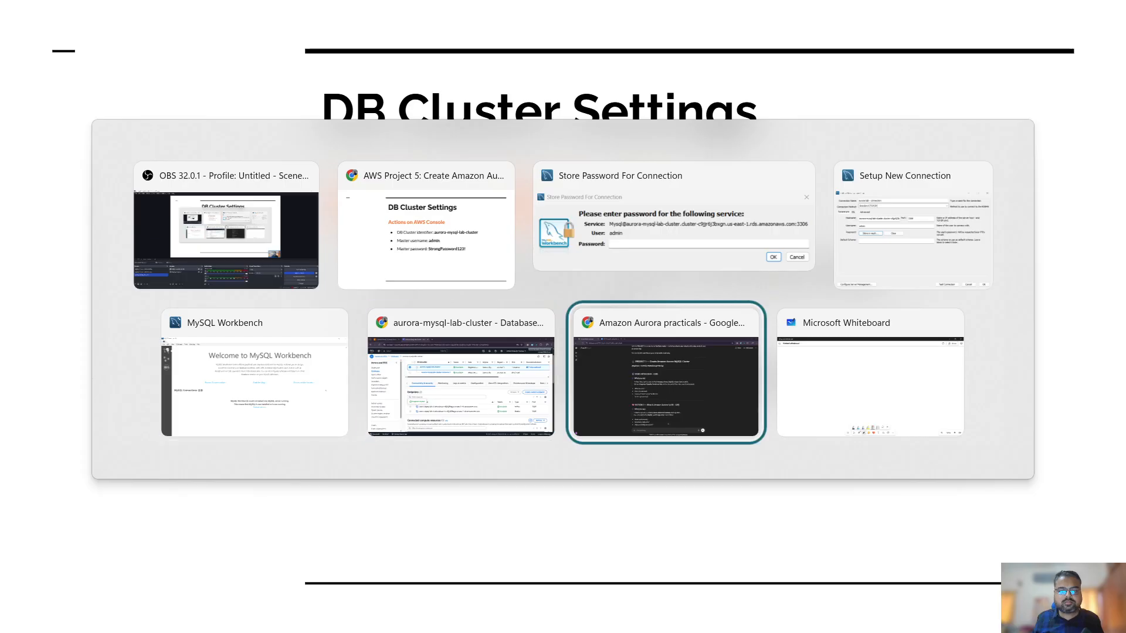
{"action": "key", "text": "Tab"}
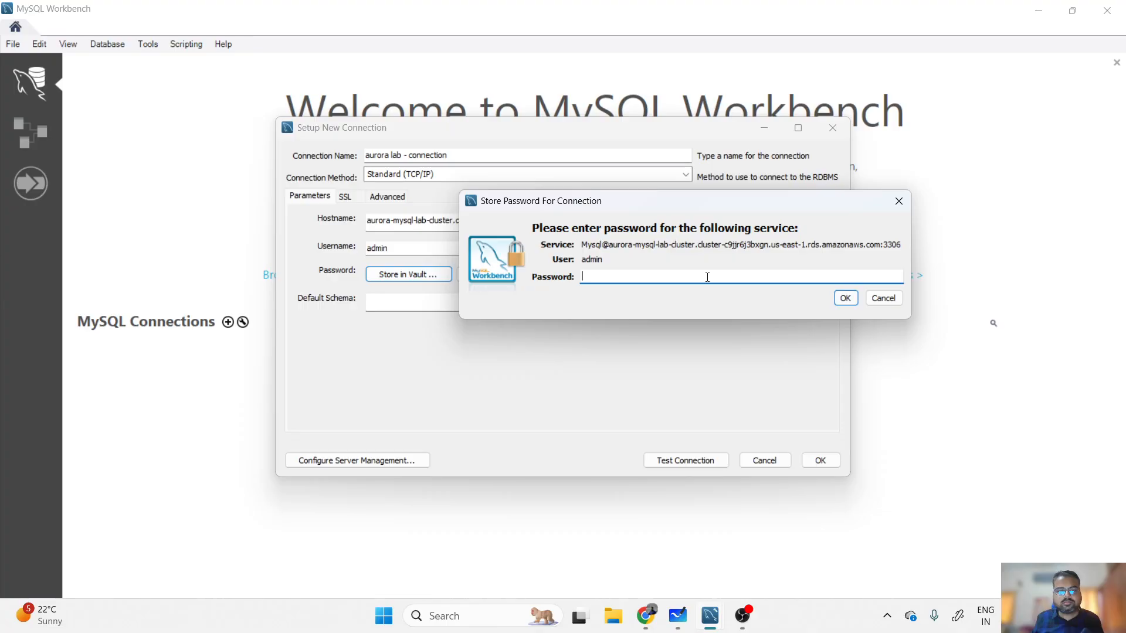
- Enter the admin master password in the Store Password dialog and confirm with OK
{"action": "type", "text": "*"}
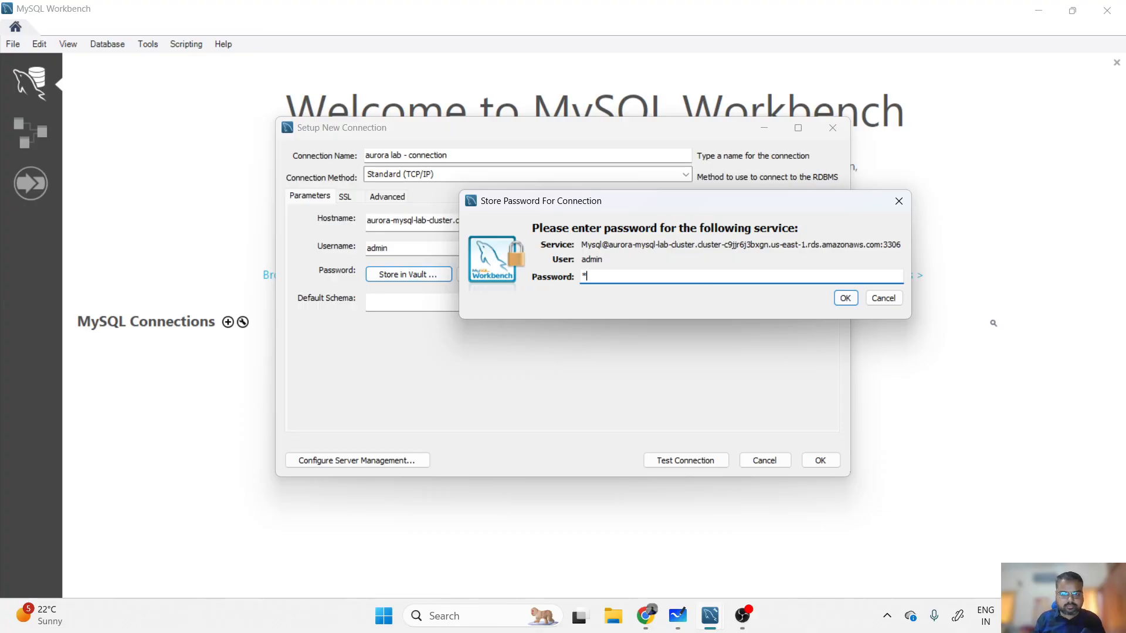
{"action": "key", "text": "BackSpace"}
{"action": "type", "text": "*****"}
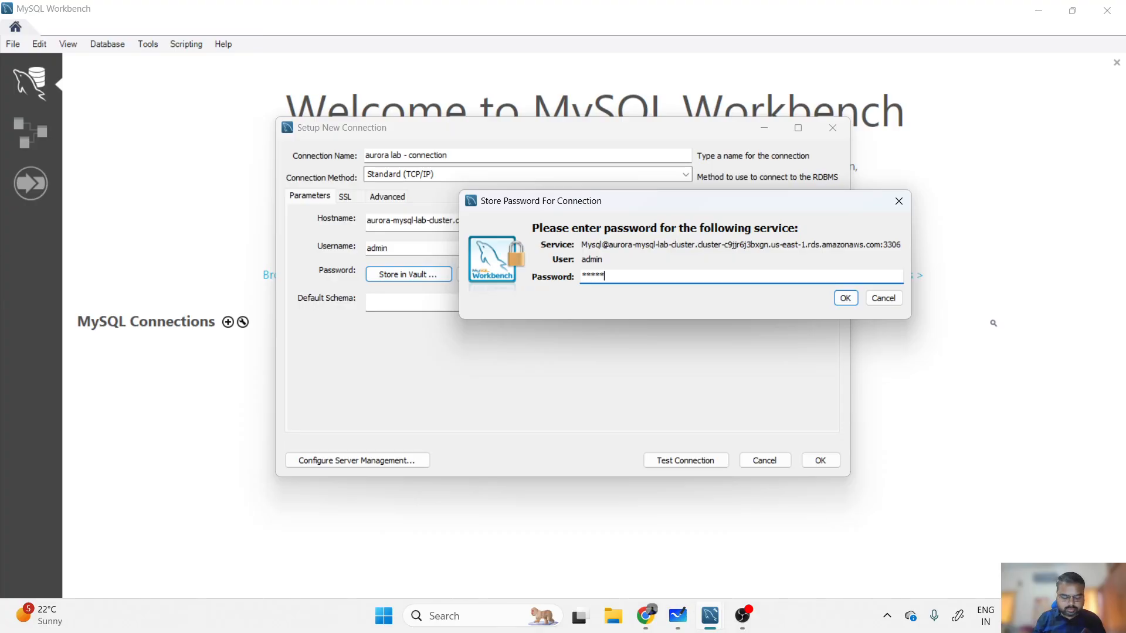
{"action": "type", "text": "************"}
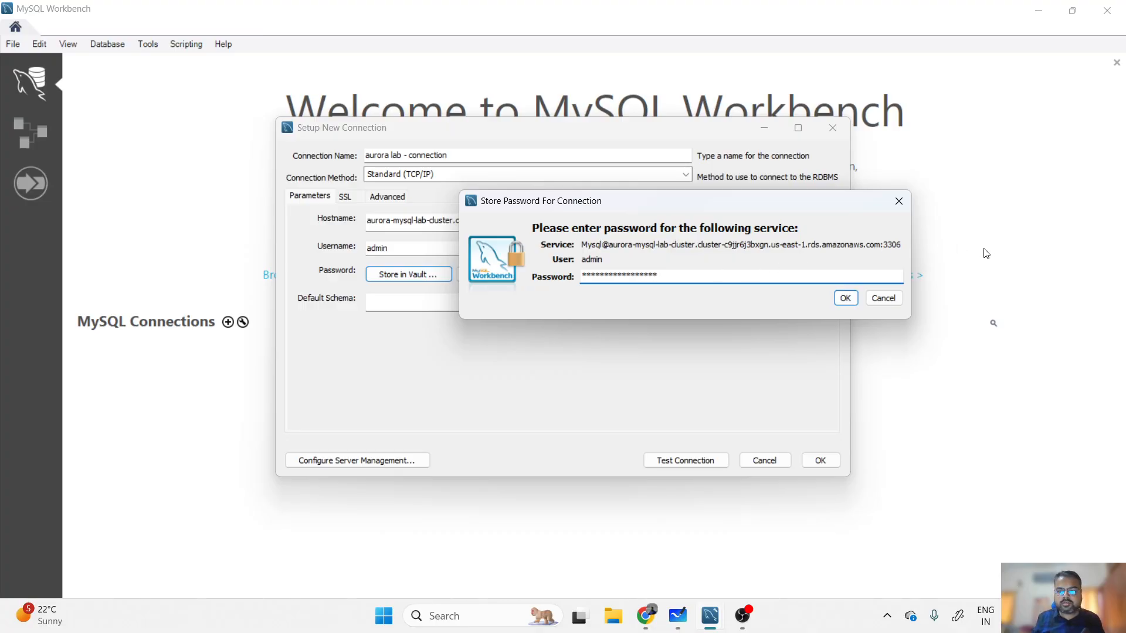
{"action": "left_click", "coordinate": [845, 298]}
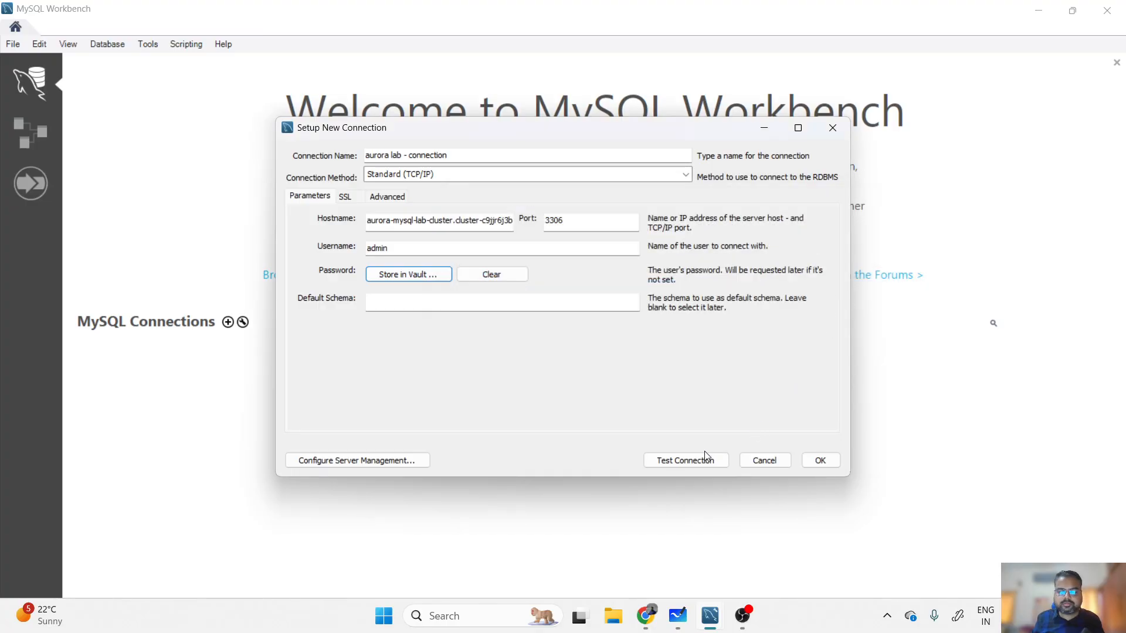
- Test the connection with the admin password saved in the vault, confirming it succeeds over SSL
{"action": "left_click", "coordinate": [694, 462]}
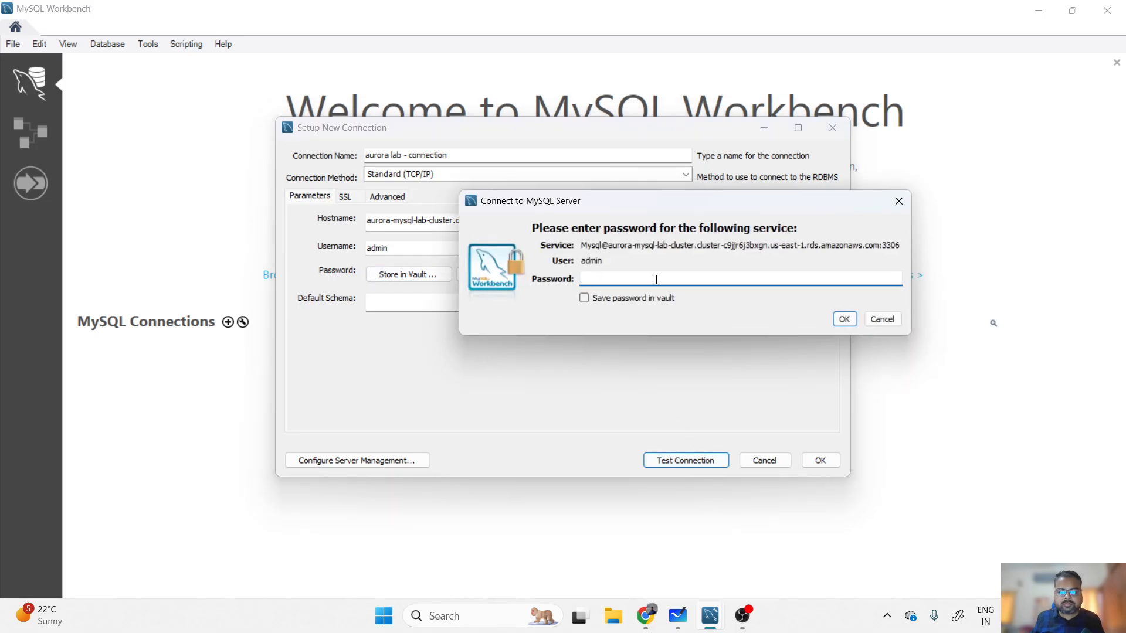
{"action": "left_click", "coordinate": [647, 298]}
{"action": "left_click", "coordinate": [641, 282]}
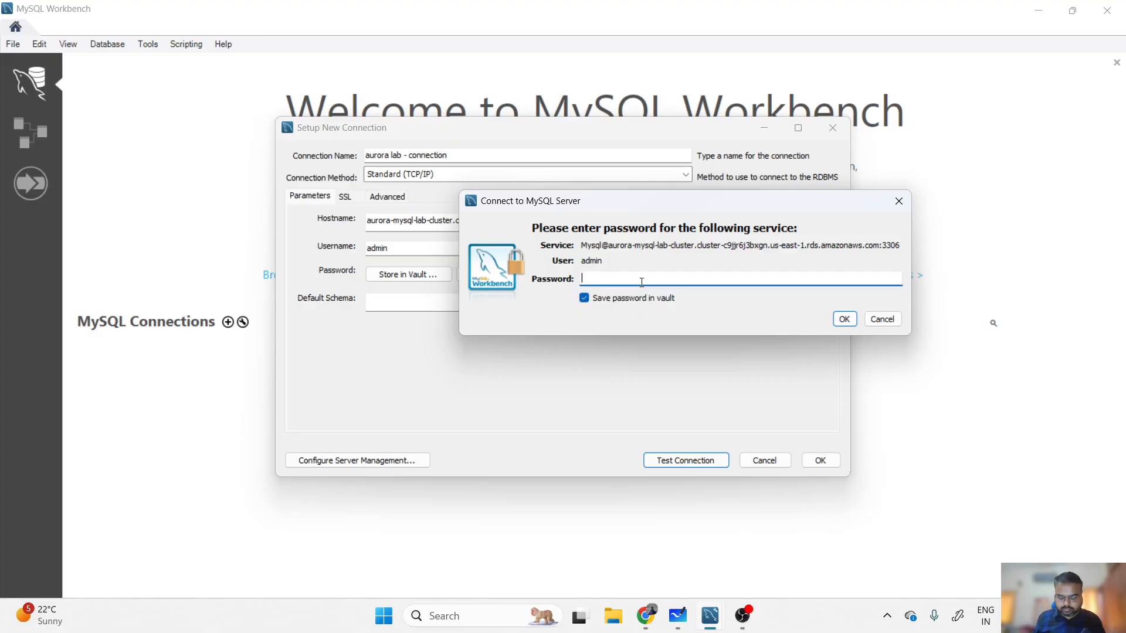
{"action": "type", "text": "****************"}
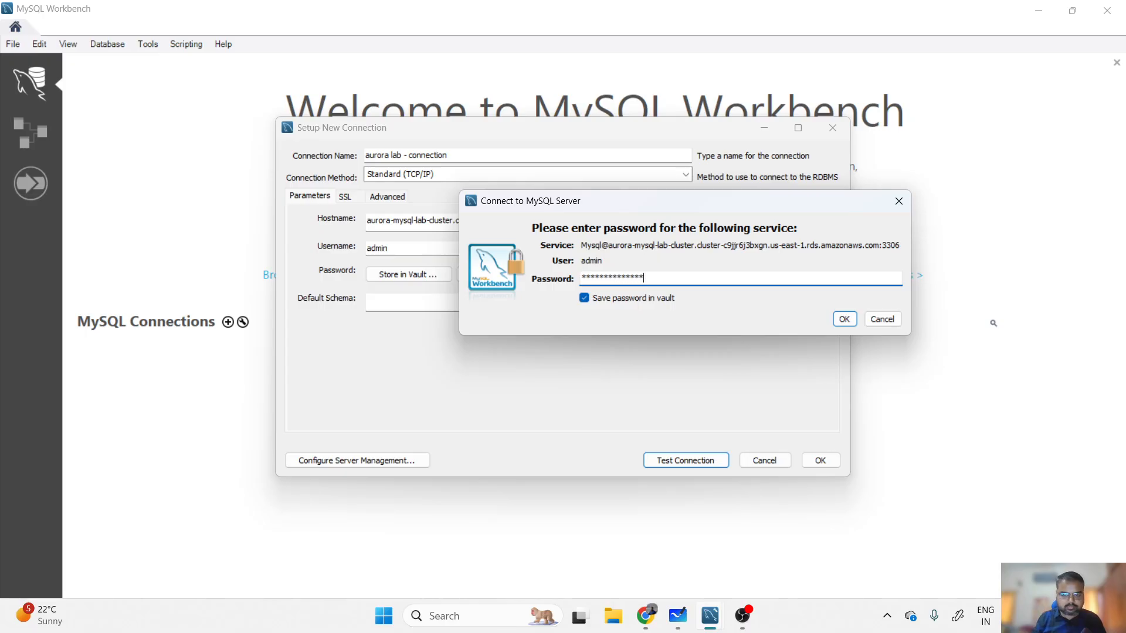
{"action": "type", "text": "***"}
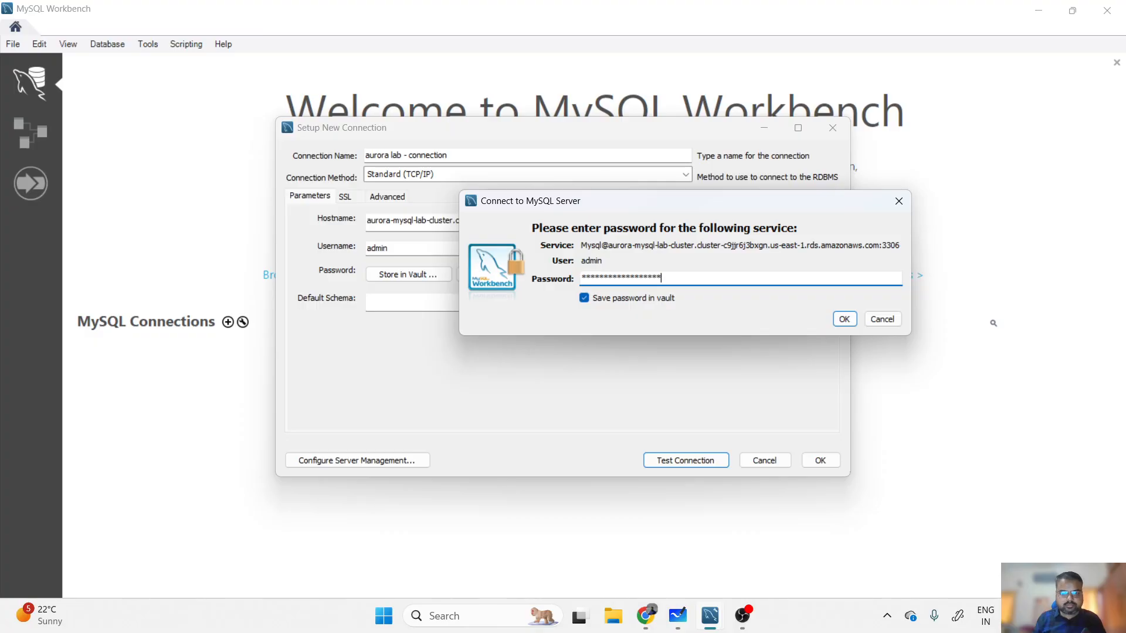
{"action": "left_click", "coordinate": [844, 319]}
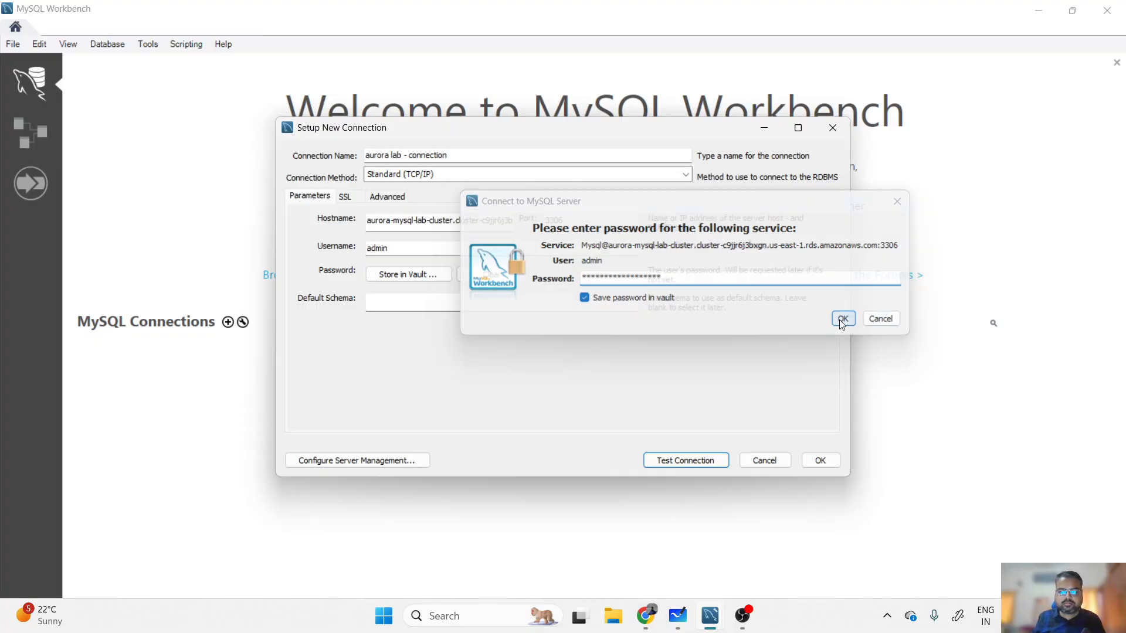
{"action": "left_click", "coordinate": [683, 461]}
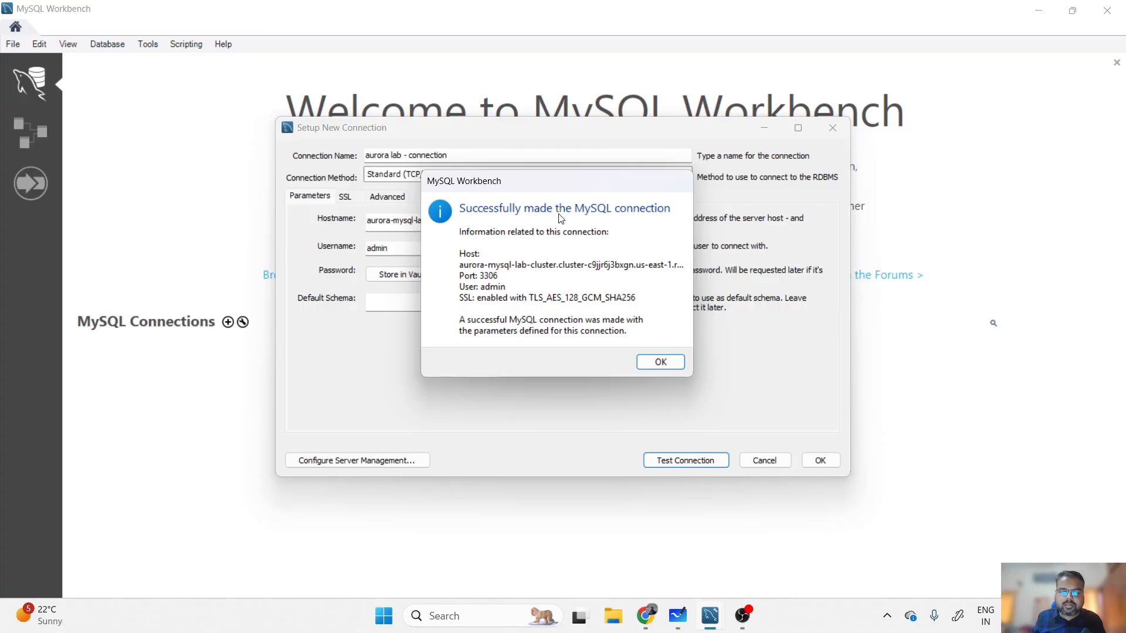
{"action": "left_click", "coordinate": [661, 361]}
- Save 'aurora lab - connection' and open it from its tile in the SQL editor
{"action": "left_click", "coordinate": [820, 462]}
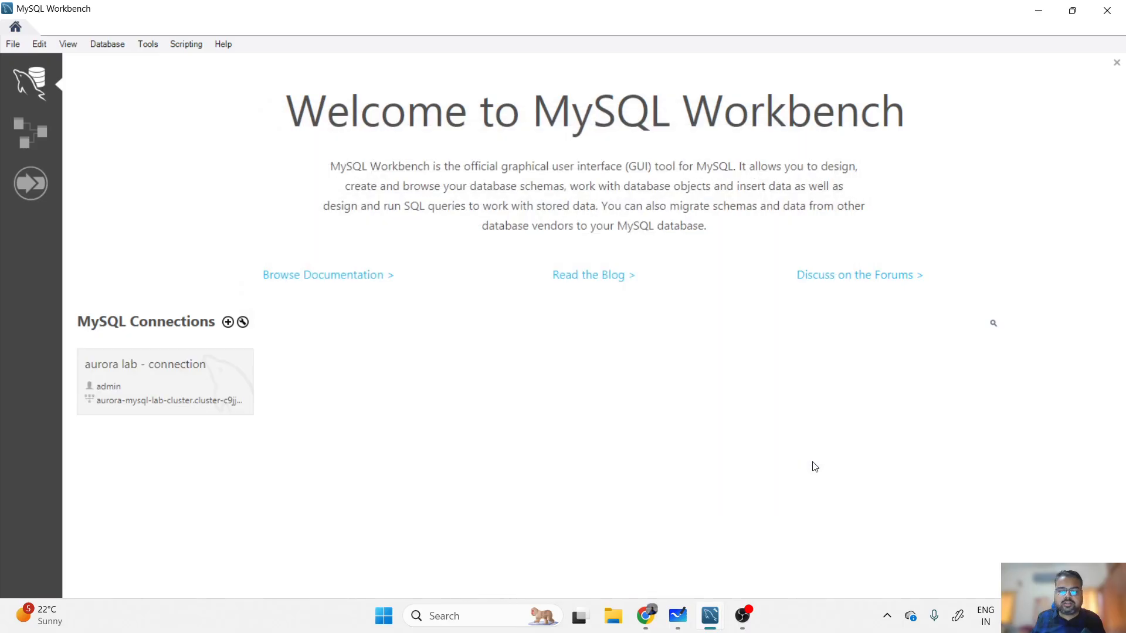
{"action": "left_click", "coordinate": [175, 386]}
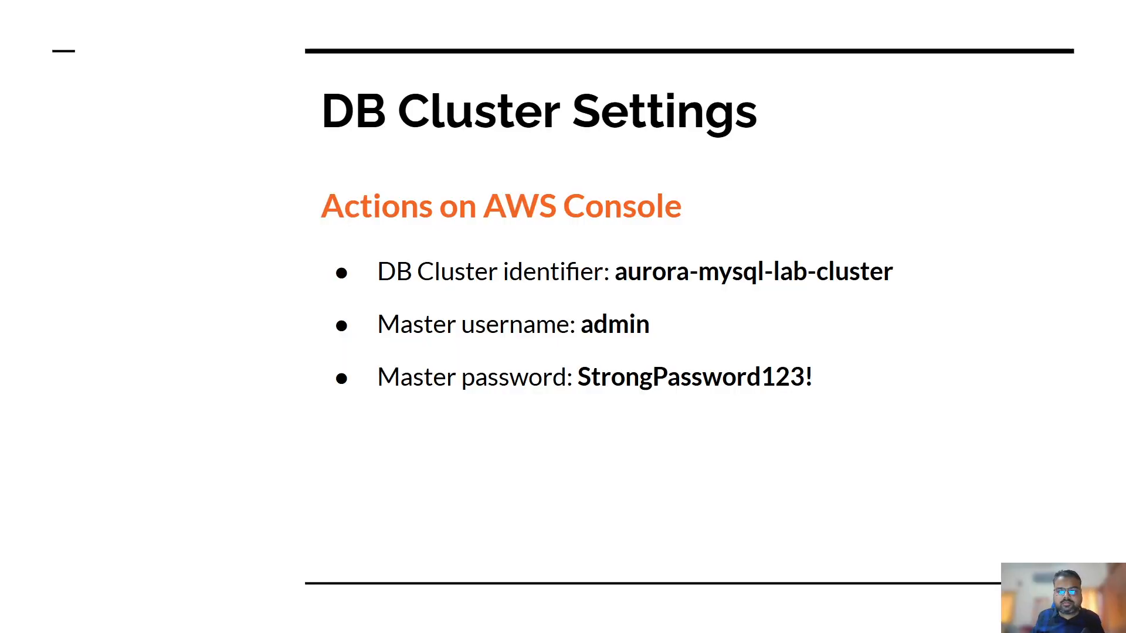
- Advance the slides past Create Database and Aurora Cluster Testing toward Connect to Aurora MySQL
{"action": "left_click", "coordinate": [882, 285]}
{"action": "left_click", "coordinate": [881, 285]}
{"action": "left_click", "coordinate": [882, 285]}
{"action": "left_click", "coordinate": [882, 285]}
{"action": "left_click", "coordinate": [882, 285]}
{"action": "left_click", "coordinate": [882, 285]}
{"action": "left_click", "coordinate": [883, 288]}
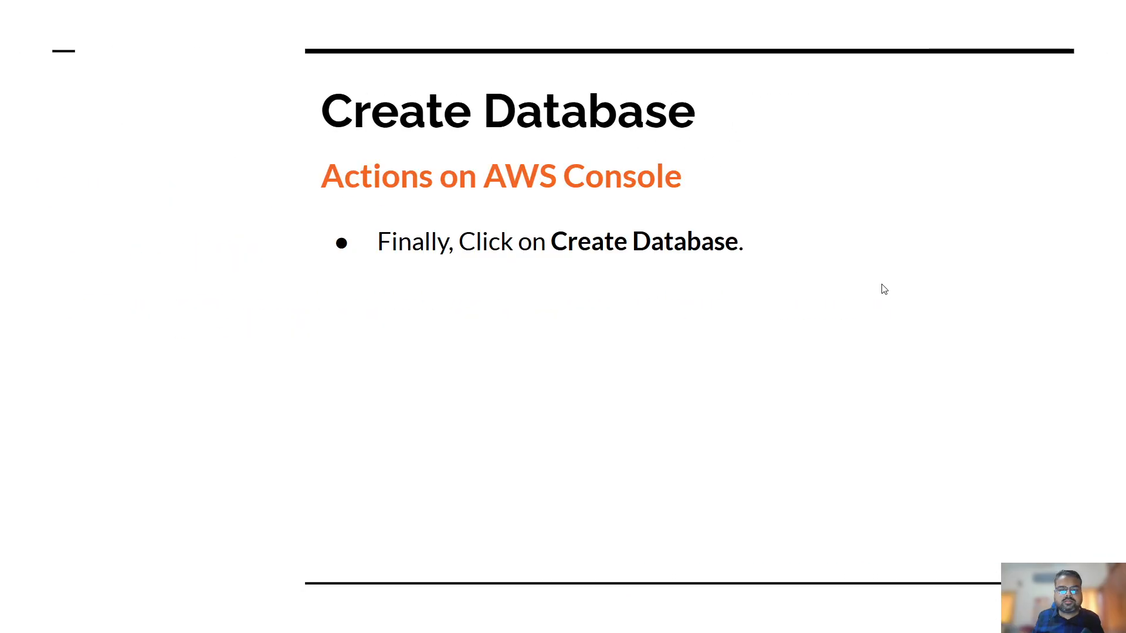
{"action": "left_click", "coordinate": [883, 288]}
{"action": "left_click", "coordinate": [884, 289]}
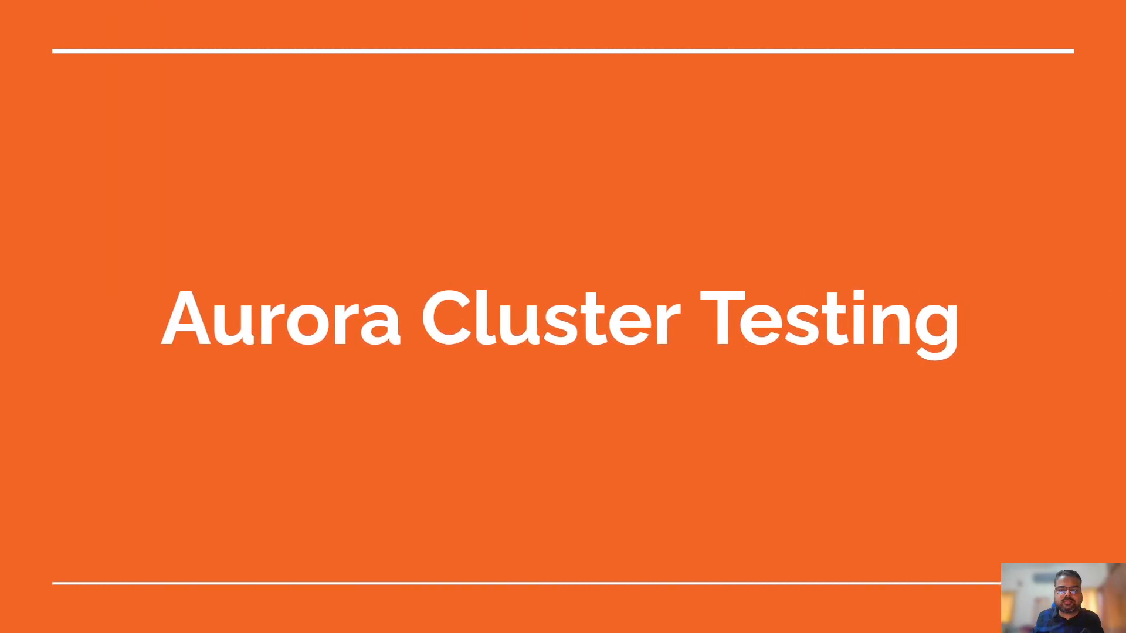
{"action": "key", "text": "Right"}
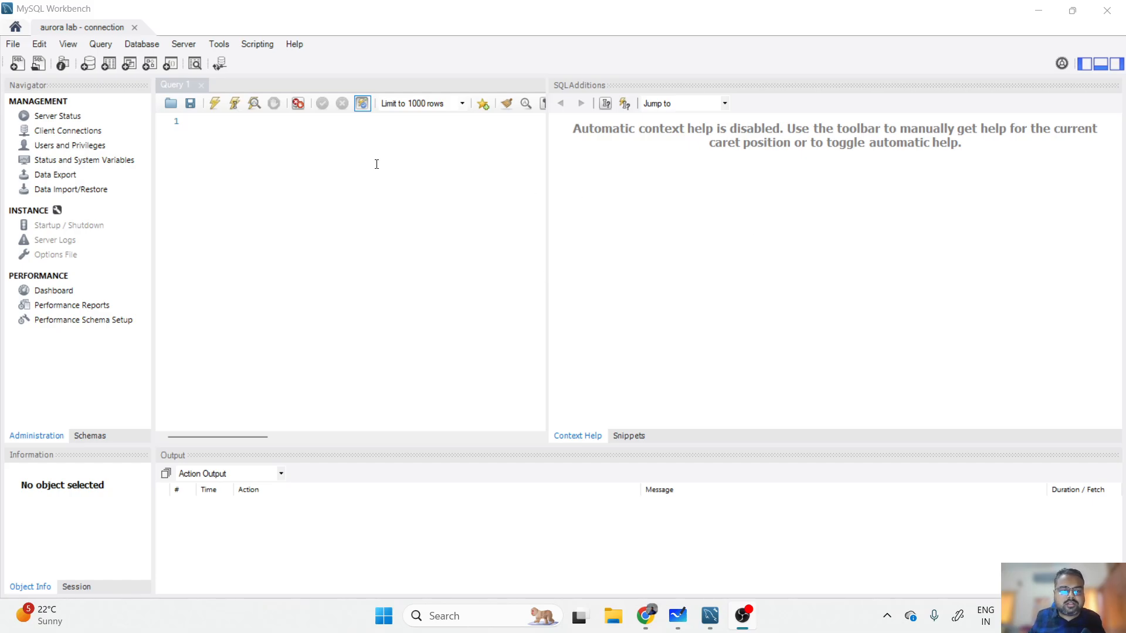
- Run SELECT now(); in the Query 1 editor against the Aurora cluster
{"action": "left_click", "coordinate": [281, 141]}
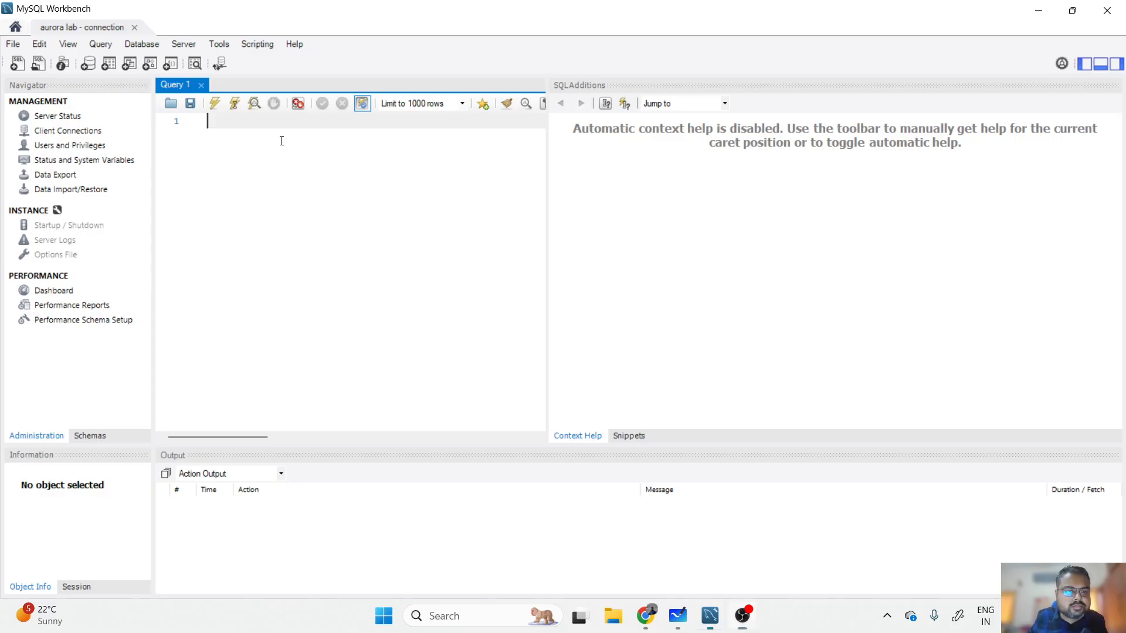
{"action": "type", "text": "SELECT "}
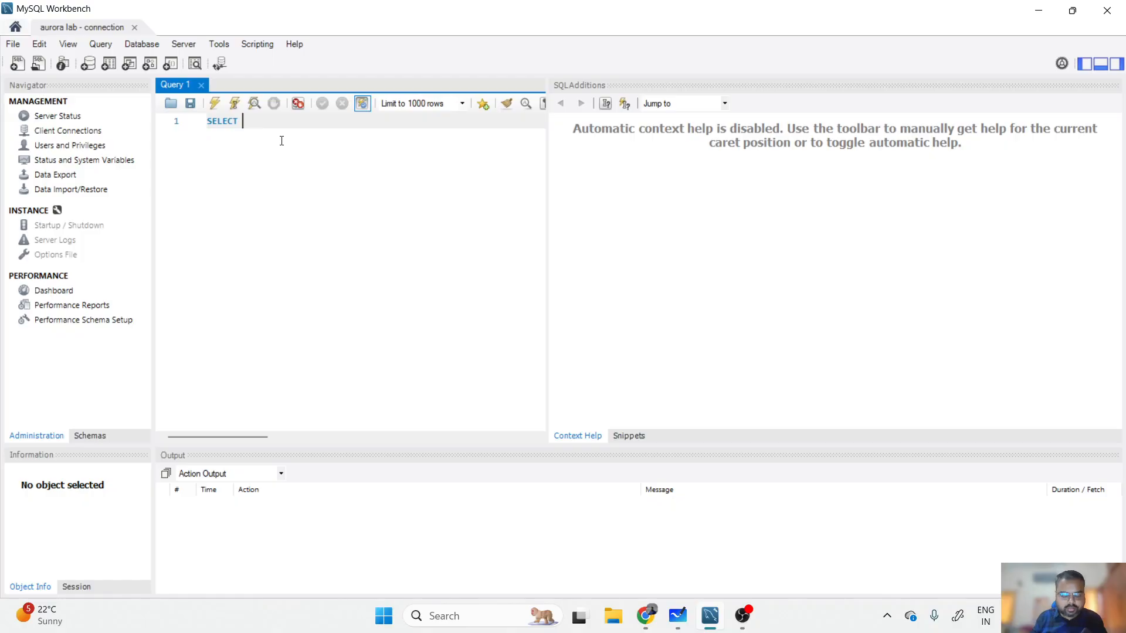
{"action": "type", "text": "NOW"}
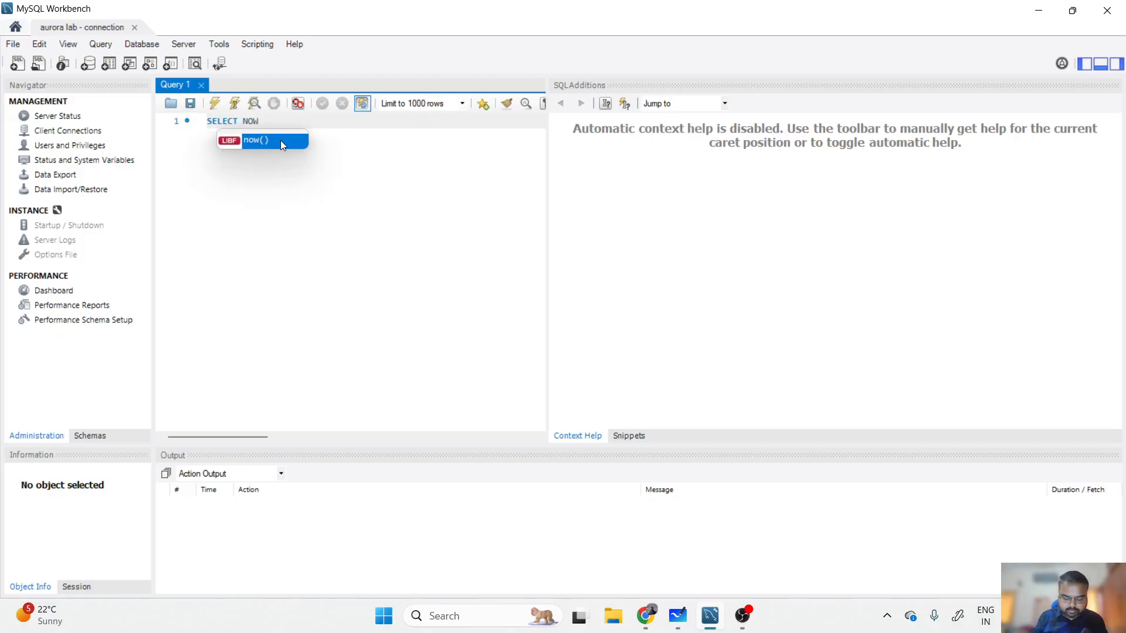
{"action": "double_click", "coordinate": [280, 139]}
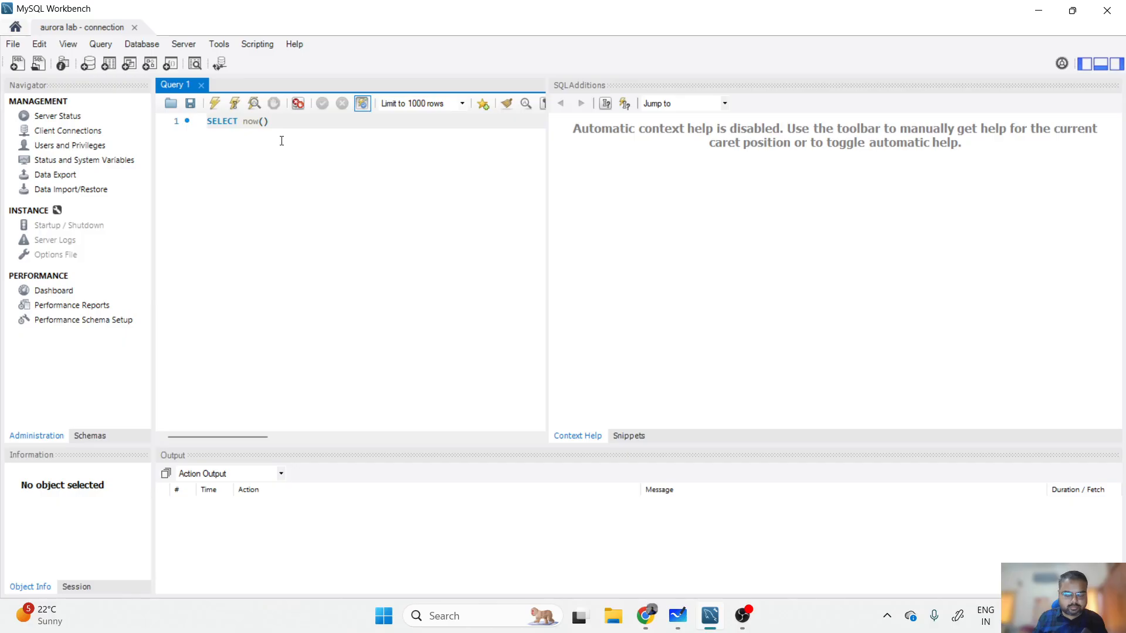
{"action": "type", "text": ";"}
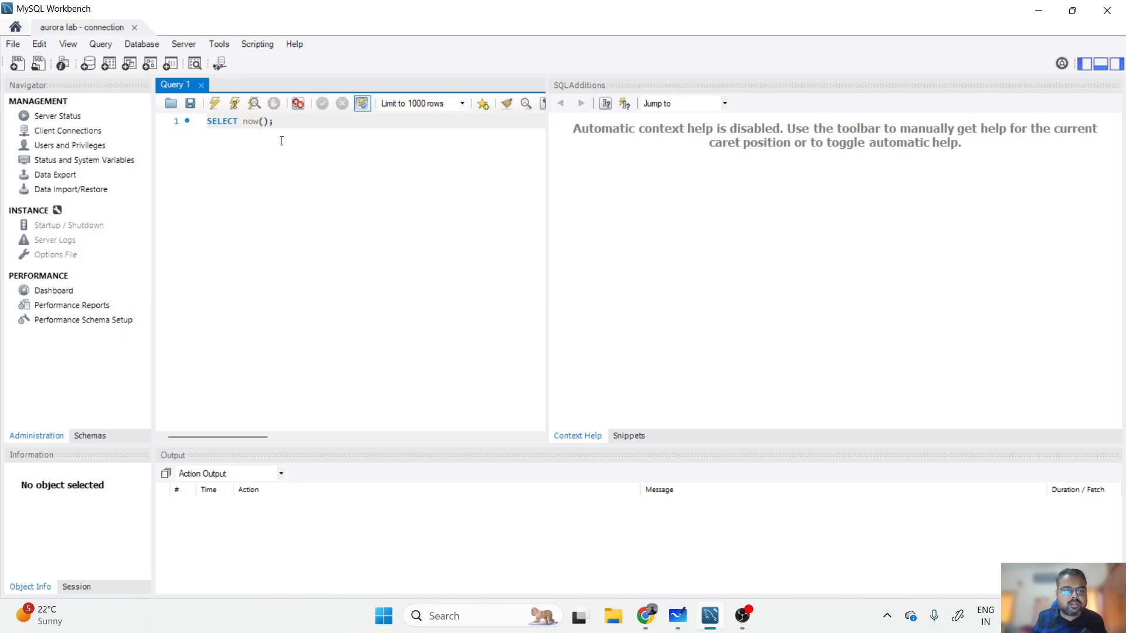
{"action": "left_click", "coordinate": [215, 105]}
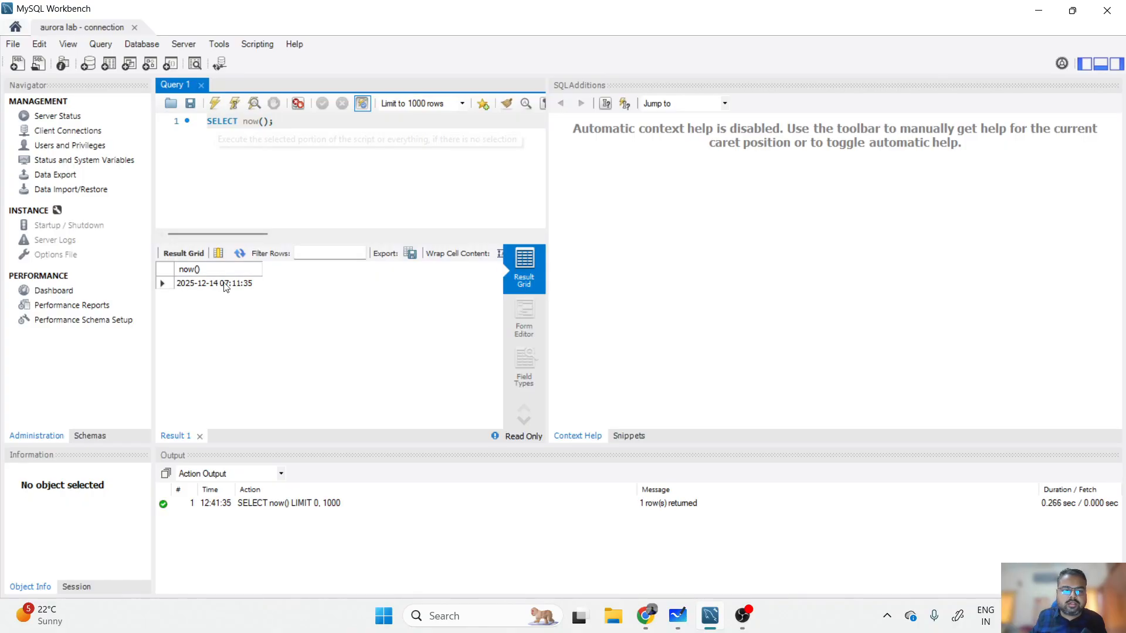
{"action": "left_click", "coordinate": [170, 286]}
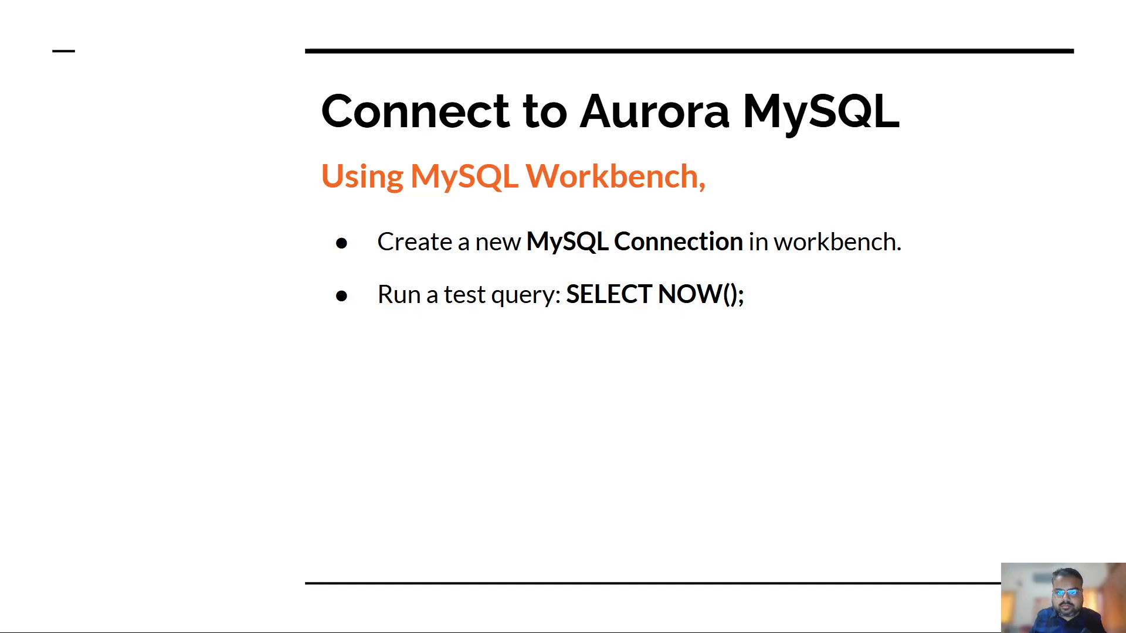
{"action": "left_click", "coordinate": [408, 222]}
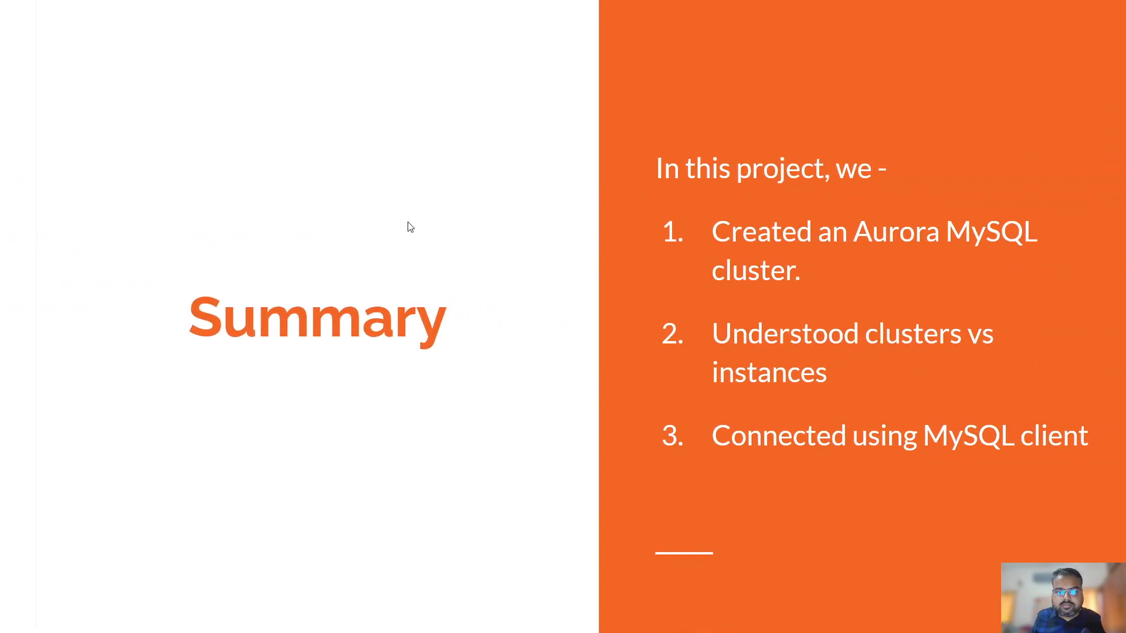